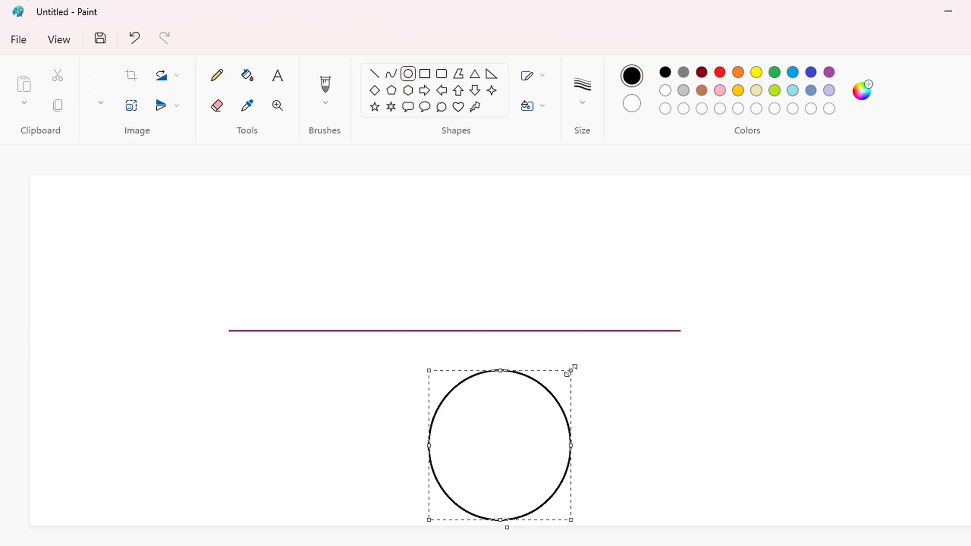
Resize the circle outline until it is evenly round and move it up so it is centered on the purple line.
left_click_drag(570, 372, 570, 381)
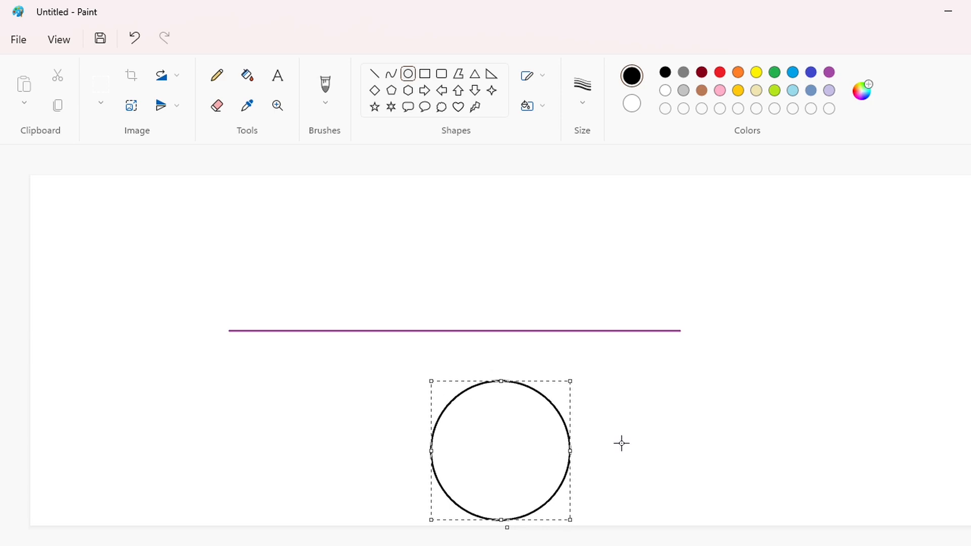
key("Right")
key("Up")
key("Up")
key("Up")
key("Up")
key("Up")
key("Up")
key("Up")
key("Up")
key("Up")
key("Up")
key("Up")
key("Up")
key("Up")
key("Up")
key("Up")
key("Up")
key("Up")
key("Up")
key("Up")
key("Up")
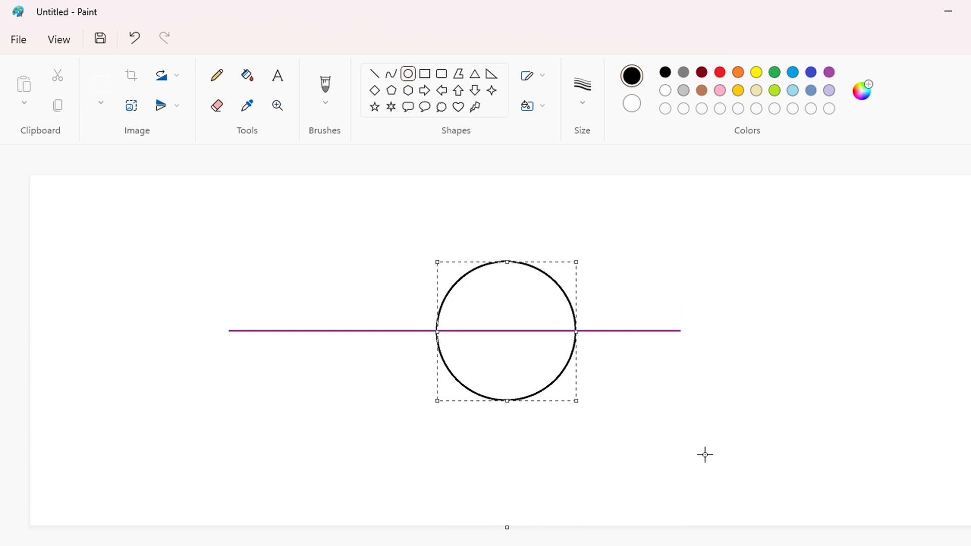
left_click(705, 455)
Fill both halves of the circle with black to make a solid disc.
left_click(277, 81)
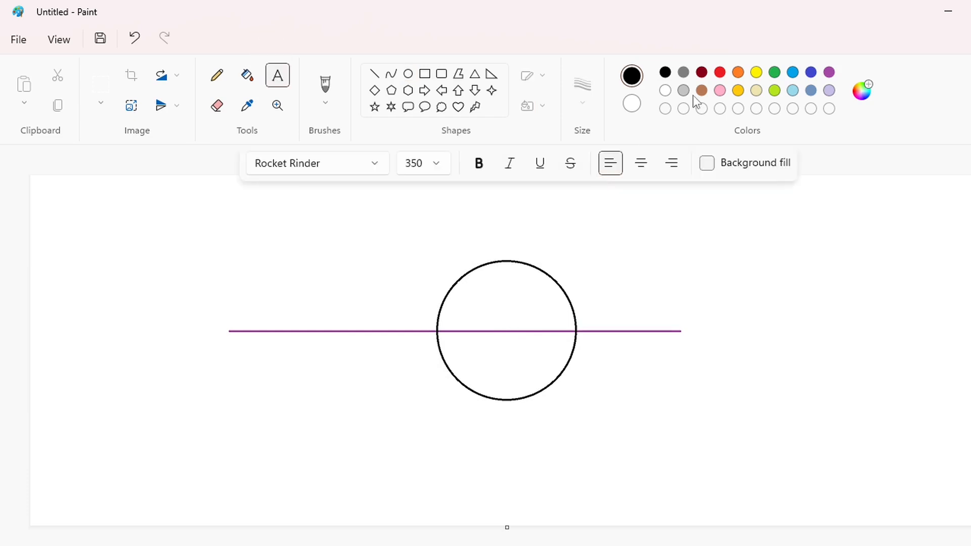
left_click(247, 76)
left_click(511, 300)
left_click(522, 333)
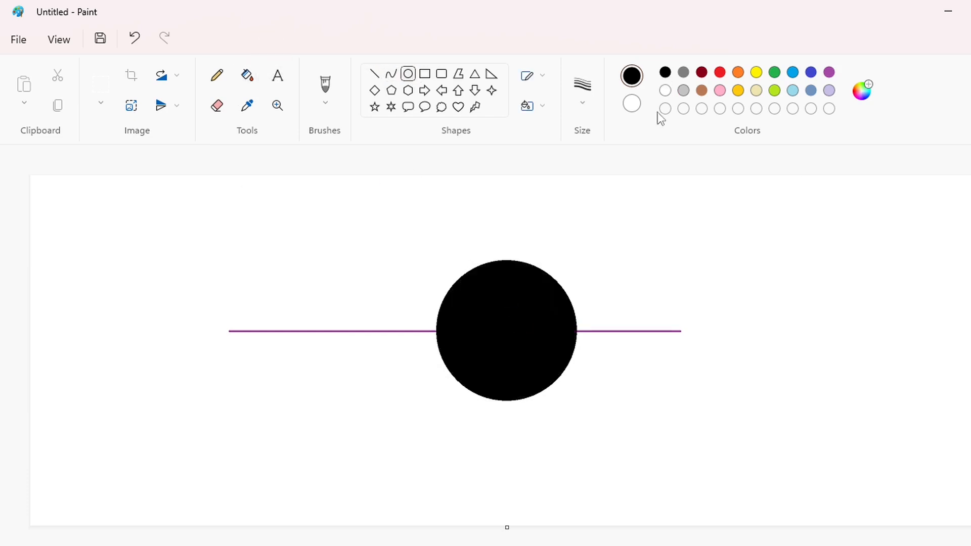
Draw a thicker black ring around the disc and resize it to a round shape with a narrow, even gap.
left_click_drag(464, 337, 600, 434)
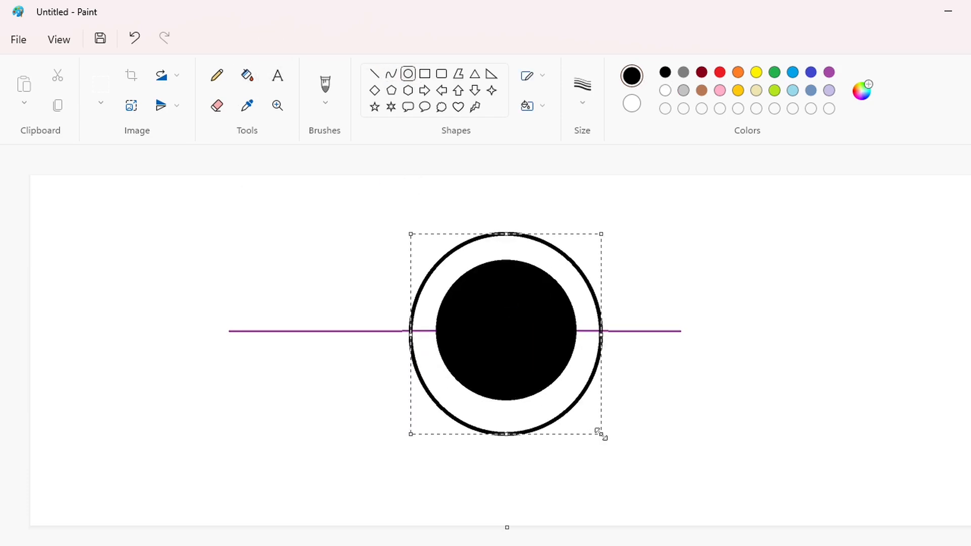
left_click_drag(600, 233, 598, 248)
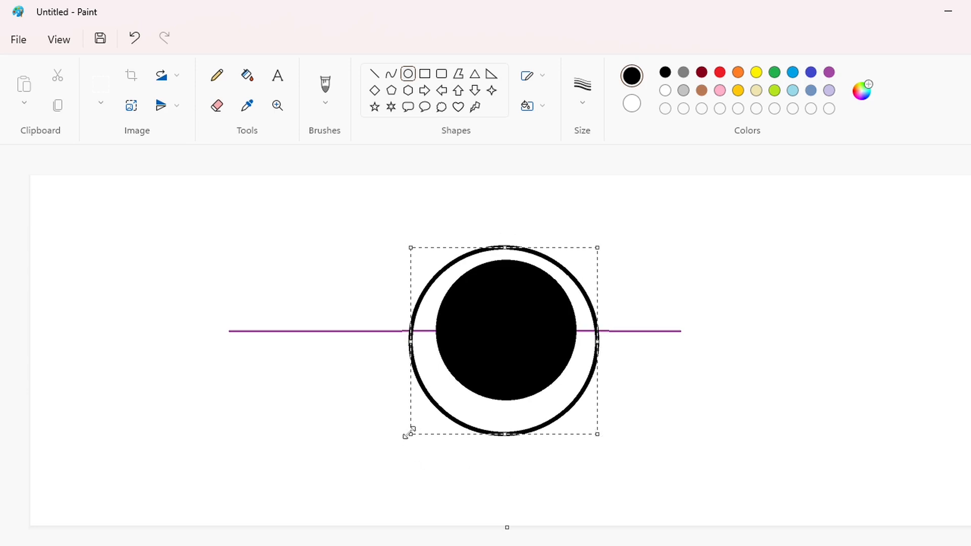
left_click_drag(409, 434, 423, 417)
left_click_drag(599, 334, 592, 335)
left_click_drag(508, 416, 507, 411)
left_click_drag(592, 332, 589, 330)
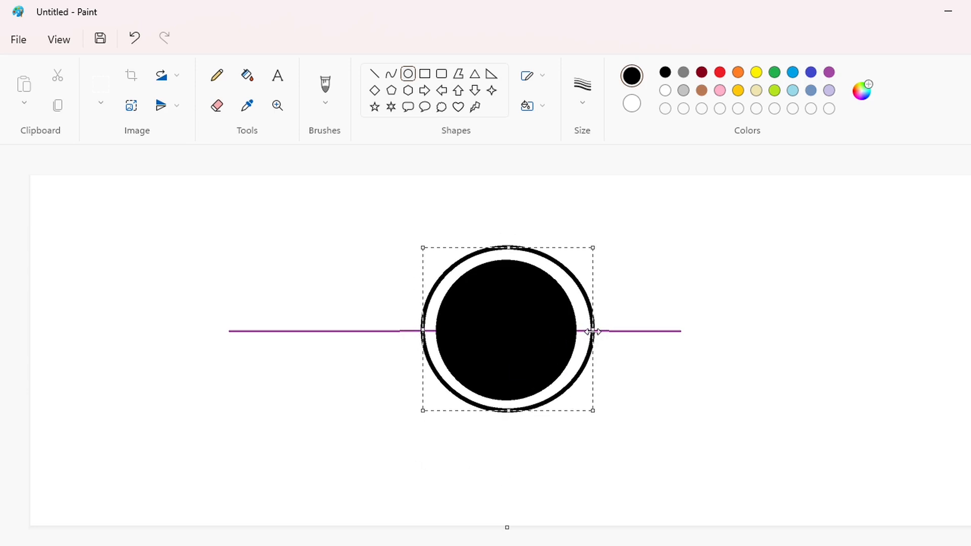
left_click_drag(423, 329, 424, 329)
left_click_drag(586, 245, 584, 251)
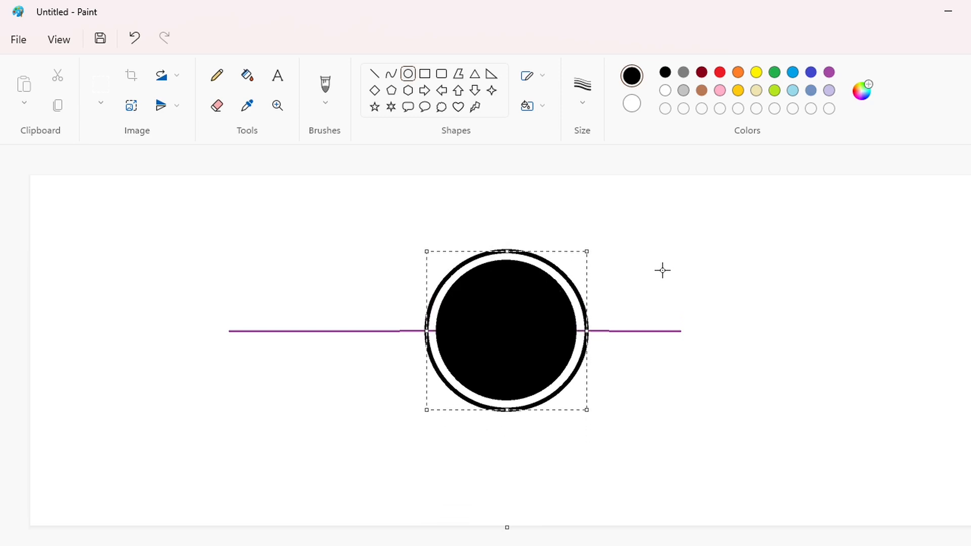
Nudge the ring vertically until it is concentric with the black disc.
key("Down")
key("Down")
key("Down")
key("Down")
key("Down")
key("Down")
key("Up")
key("Up")
key("Up")
key("Up")
key("Up")
key("Up")
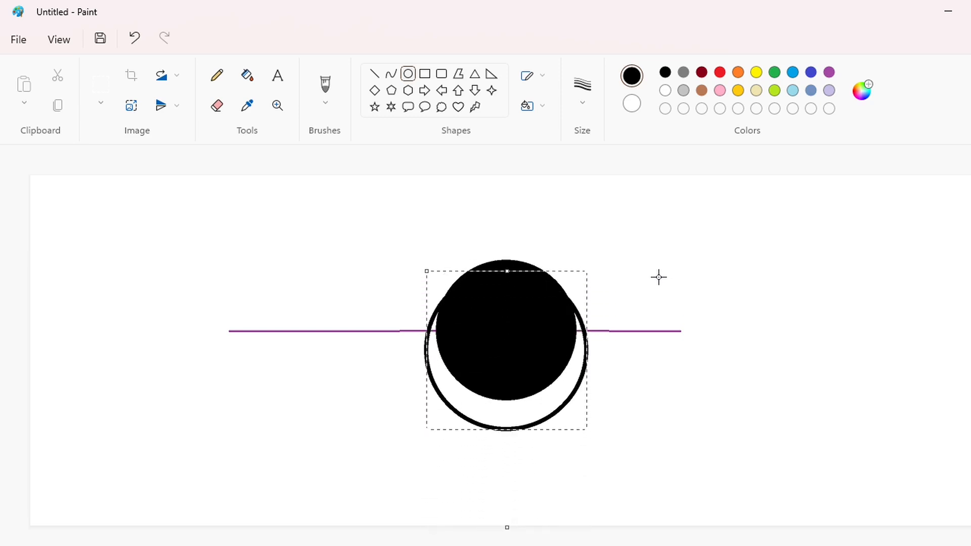
key("Up")
key("Up")
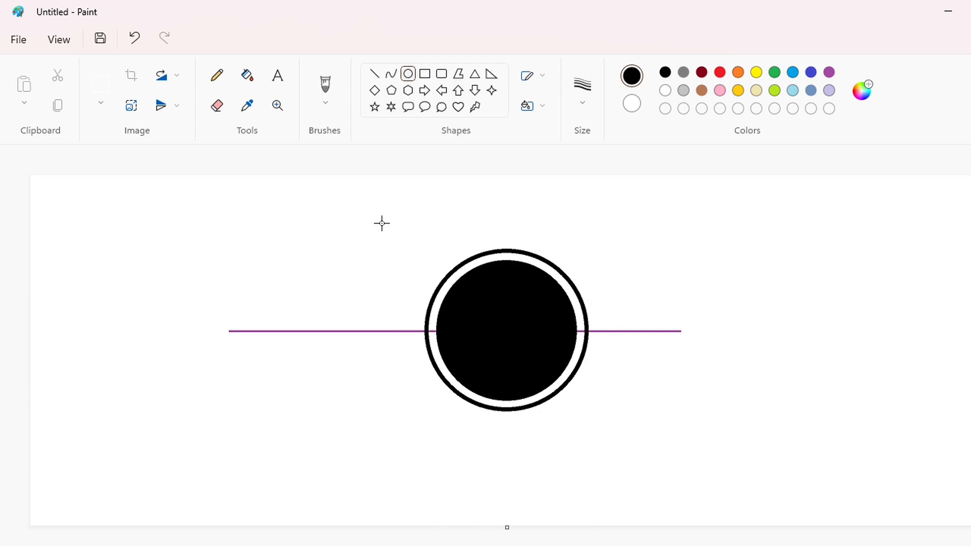
Draw a larger outer ring around the first ring and shift it right until it is horizontally centered on the disc.
left_click_drag(382, 221, 592, 434)
key("Right")
key("Right")
key("Right")
key("Right")
key("Right")
key("Right")
key("Right")
key("Right")
key("Right")
key("Right")
key("Right")
key("Right")
key("Right")
key("Right")
key("Right")
key("Right")
key("Right")
key("Right")
key("Right")
key("Right")
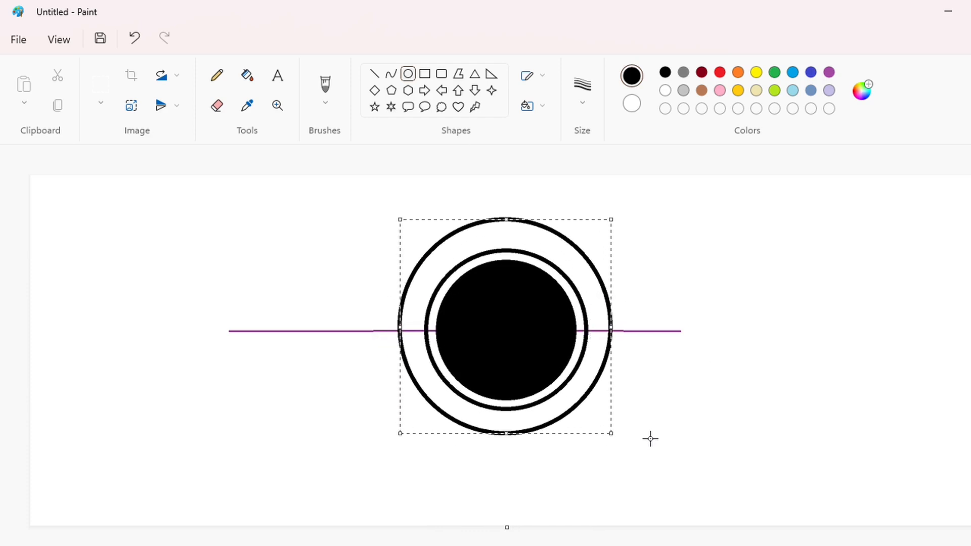
Nudge the outer ring vertically until it is concentric with the inner ring and disc, and place it there.
key("Down")
key("Down")
key("Down")
key("Down")
key("Down")
key("Down")
key("Down")
key("Down")
key("Down")
key("Down")
key("Up")
key("Up")
key("Up")
key("Up")
key("Up")
key("Up")
key("Up")
key("Up")
key("Up")
key("Up")
key("Up")
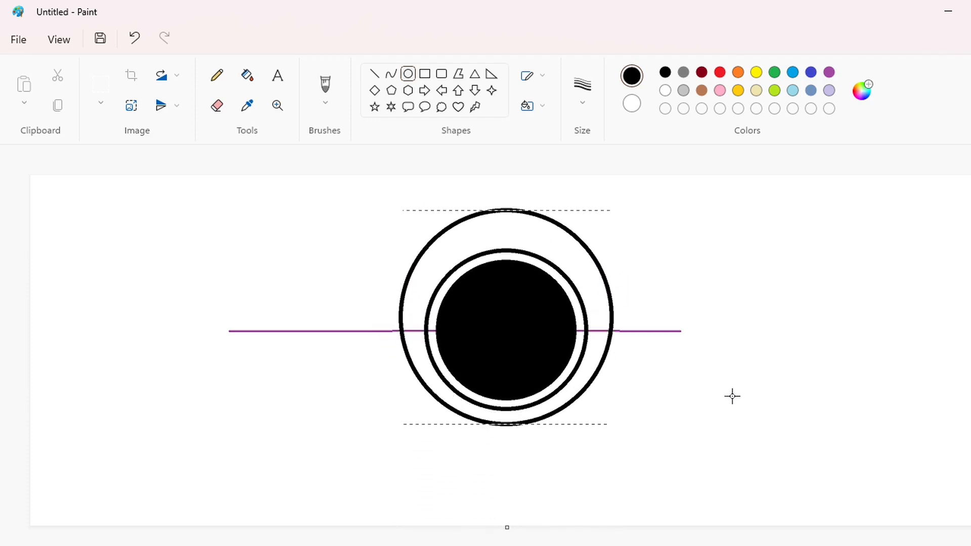
key("Down")
key("Down")
key("Down")
key("Down")
key("Down")
key("Down")
key("Down")
key("Down")
key("Down")
key("Down")
key("Down")
key("Down")
key("Down")
key("Down")
key("Down")
left_click(732, 394)
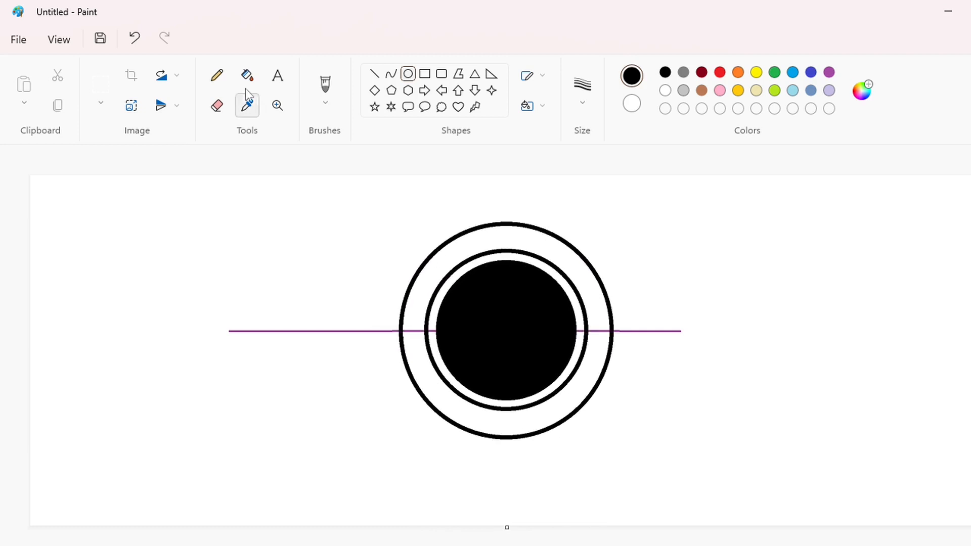
Remove the purple guide line by filling the areas above it with purple and refilling them with white.
left_click(829, 74)
left_click(784, 269)
left_click(473, 243)
left_click(665, 90)
left_click(679, 280)
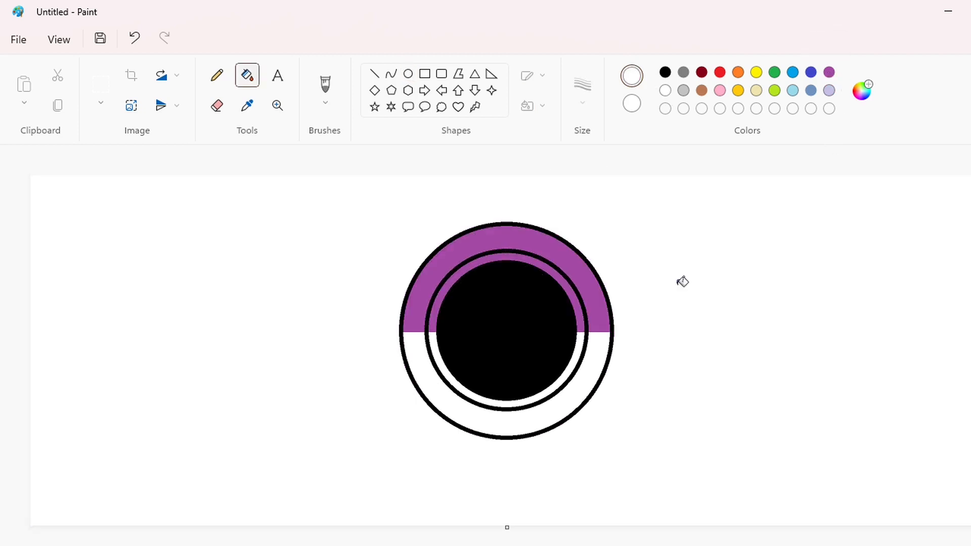
left_click(596, 279)
left_click(495, 257)
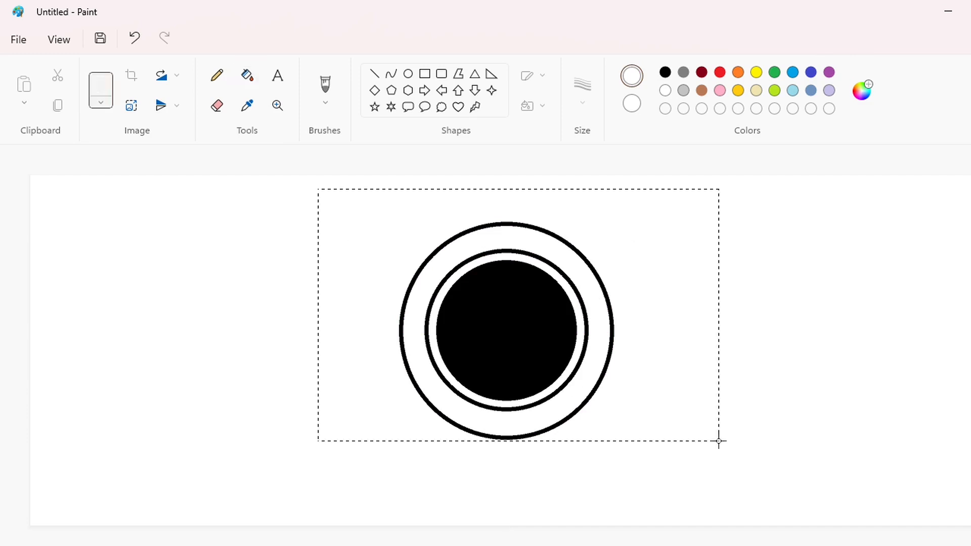
Widen the canvas to the right and place a pasted copy of the concentric circles in the added area.
scroll(752, 336, "down", 3)
left_click_drag(507, 264, 963, 264)
scroll(218, 304, "up", 3)
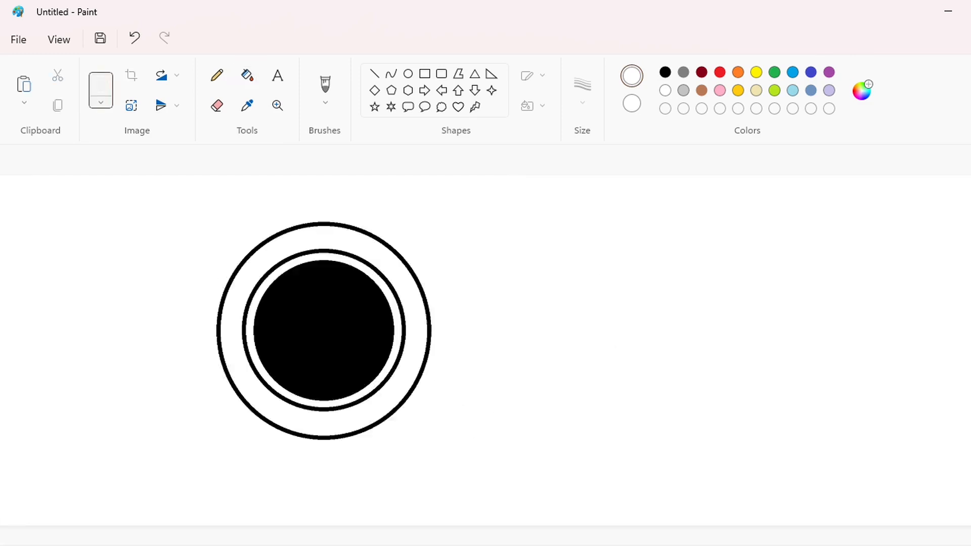
scroll(213, 315, "right", 5)
key("ctrl+v")
left_click_drag(214, 315, 599, 342)
left_click(415, 518)
scroll(414, 517, "left", 5)
Start a text box with a purple letter N in the Balloon font.
left_click(278, 76)
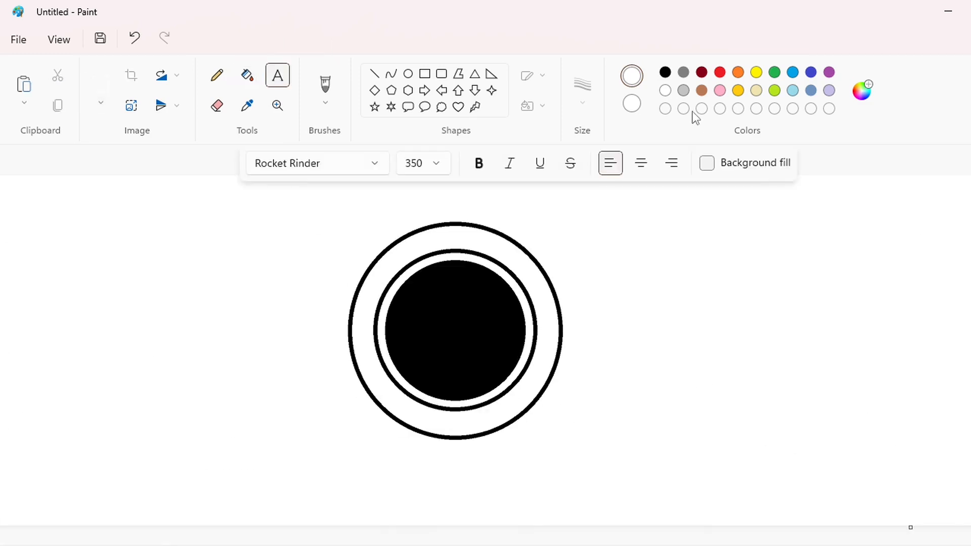
left_click(373, 165)
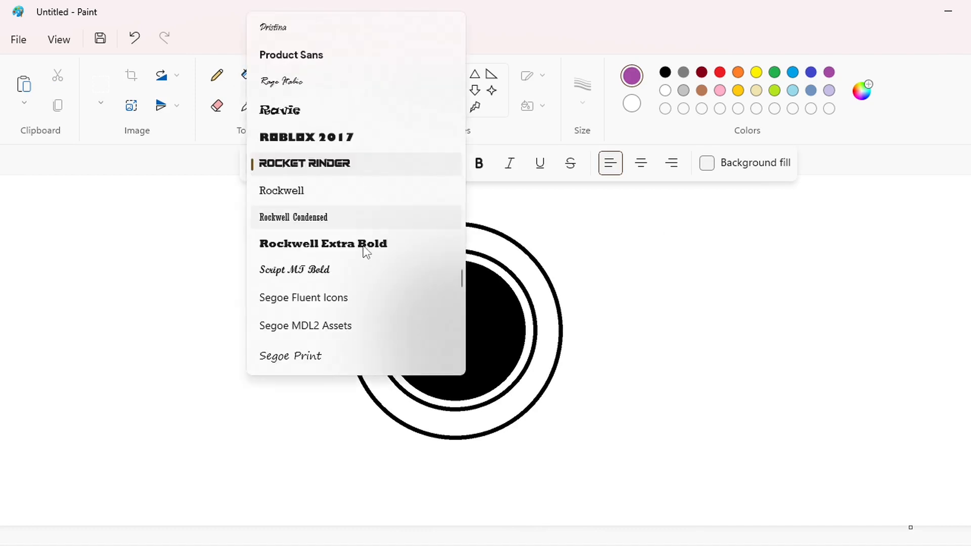
scroll(364, 251, "up", 10)
scroll(363, 248, "up", 20)
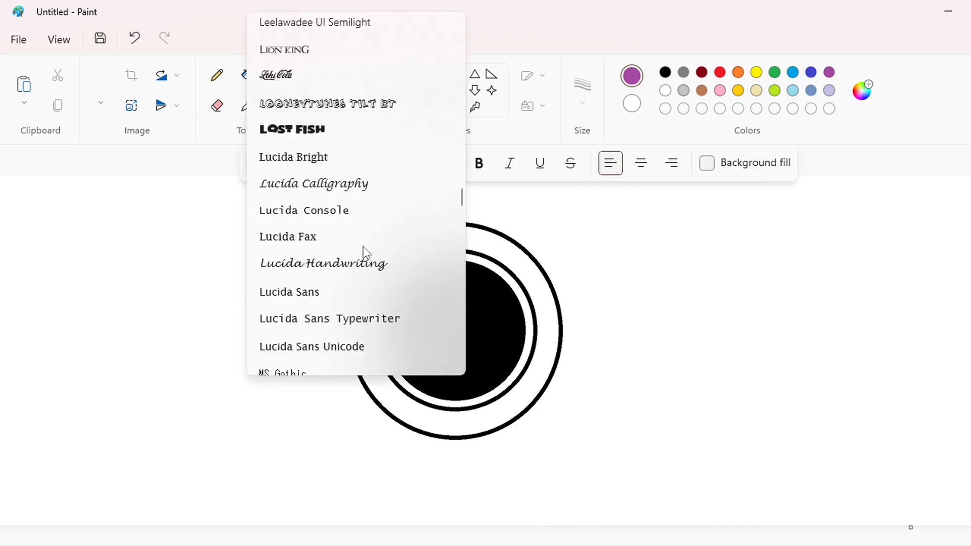
scroll(364, 247, "down", 3)
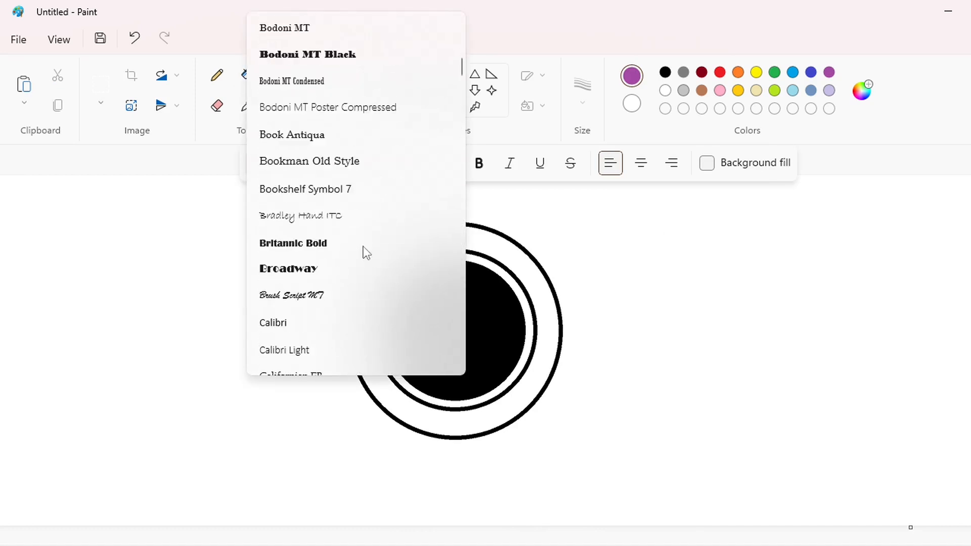
scroll(349, 252, "up", 5)
left_click(305, 138)
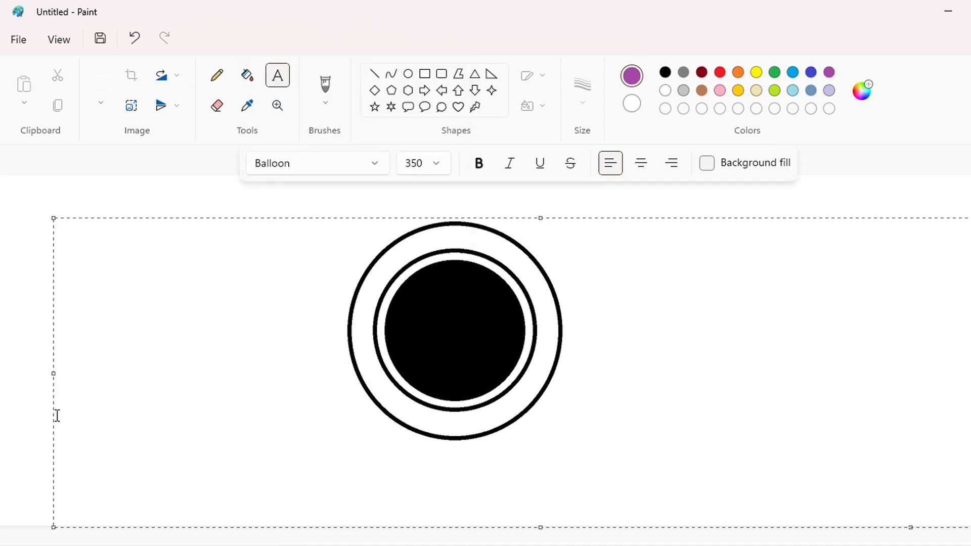
type("N")
Set the letter N to size 200 and position its text box to the left of the circles.
key("ctrl+a")
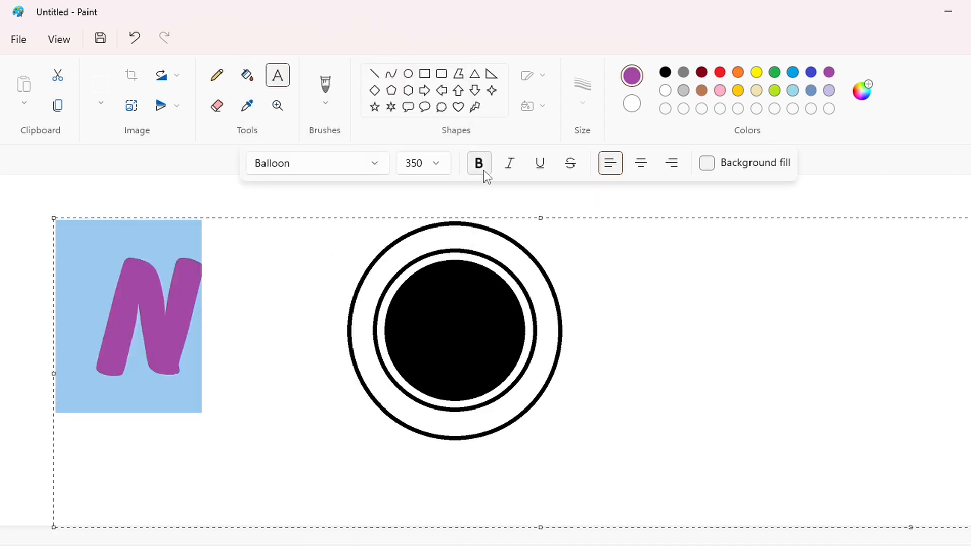
left_click(265, 282)
left_click_drag(198, 218, 455, 227)
key("ctrl+a")
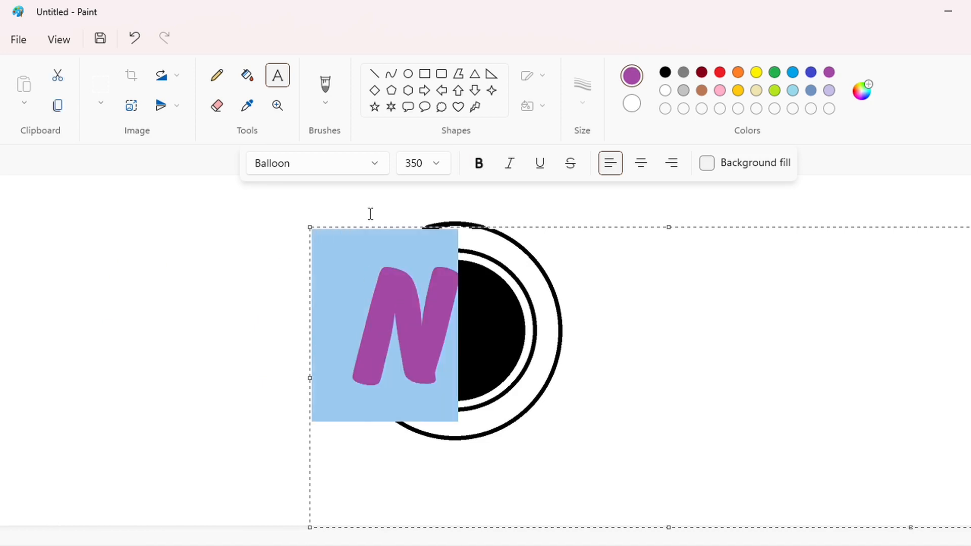
left_click(438, 165)
type("200")
key("Return")
left_click(643, 301)
left_click_drag(307, 226, 66, 243)
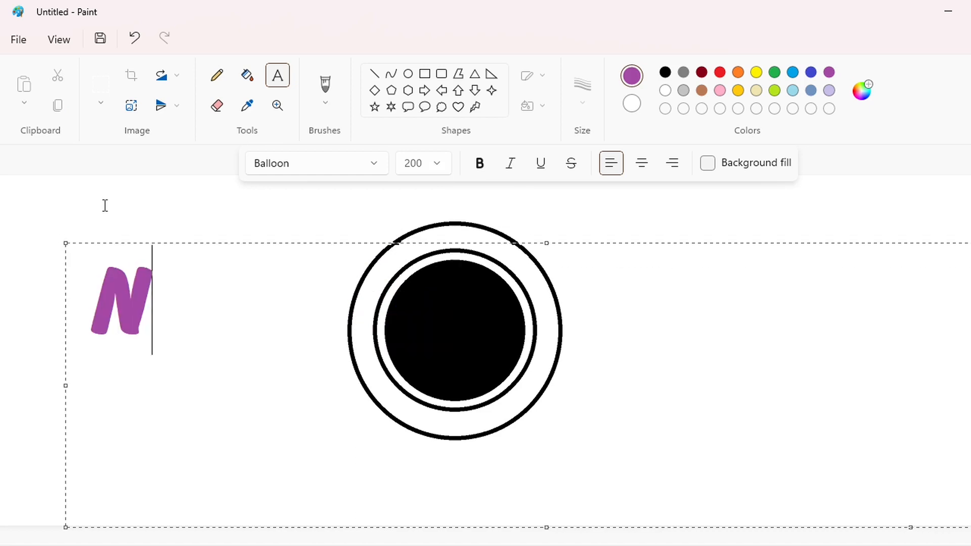
Add the letters "ick" after the N at font size 150.
left_click(441, 167)
type("150")
key("Return")
left_click(218, 296)
type("i")
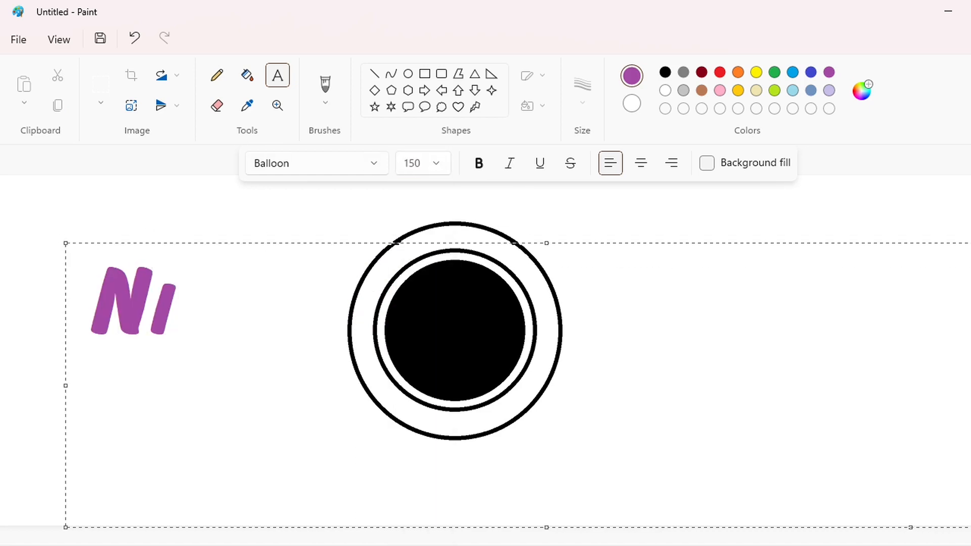
type("ck")
Set the letters after the N to size 140, space all the letters apart and place the text.
left_click_drag(264, 295, 151, 303)
left_click(439, 166)
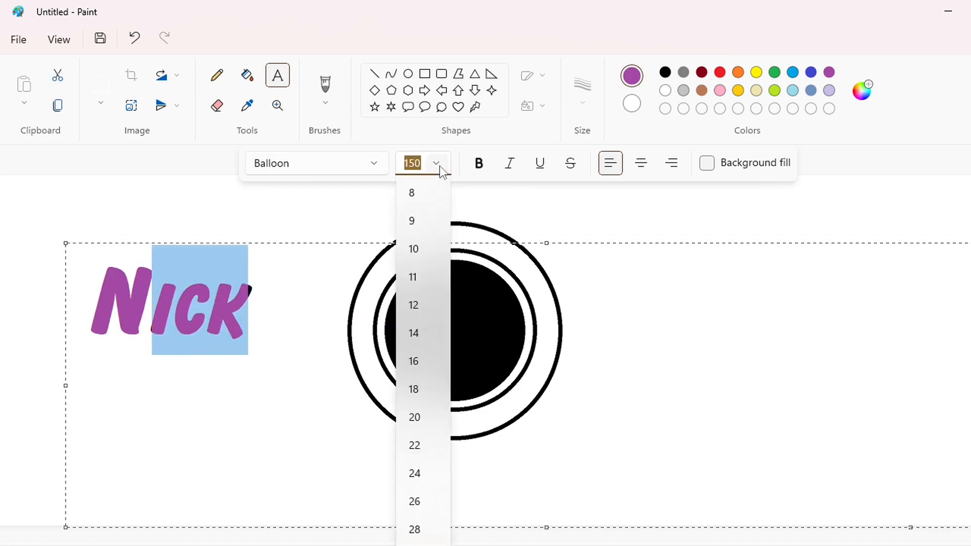
type("140")
key("Return")
key("Right")
left_click(177, 309)
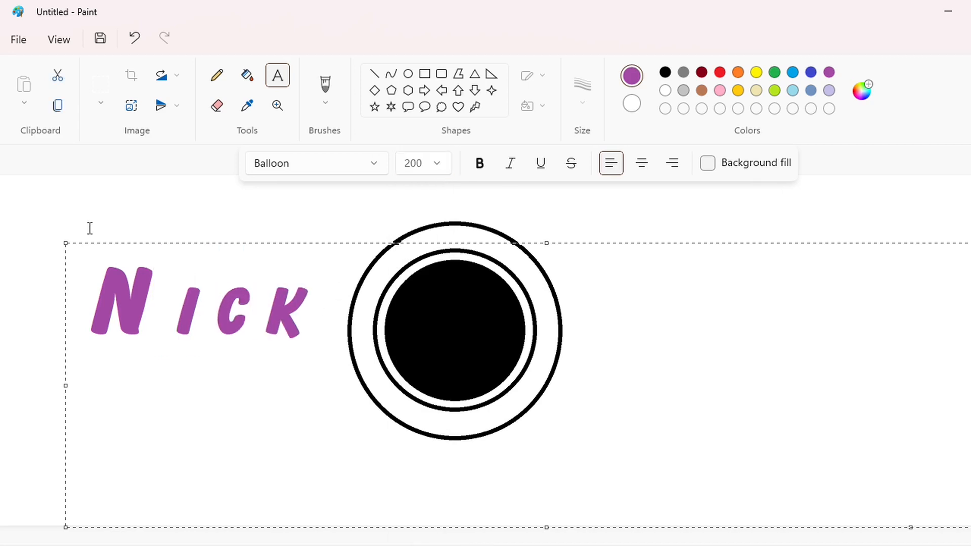
left_click(89, 225)
Select the area around the letter I and fill the letter with white.
scroll(91, 150, "up", 2)
left_click(101, 83)
left_click_drag(286, 255, 398, 467)
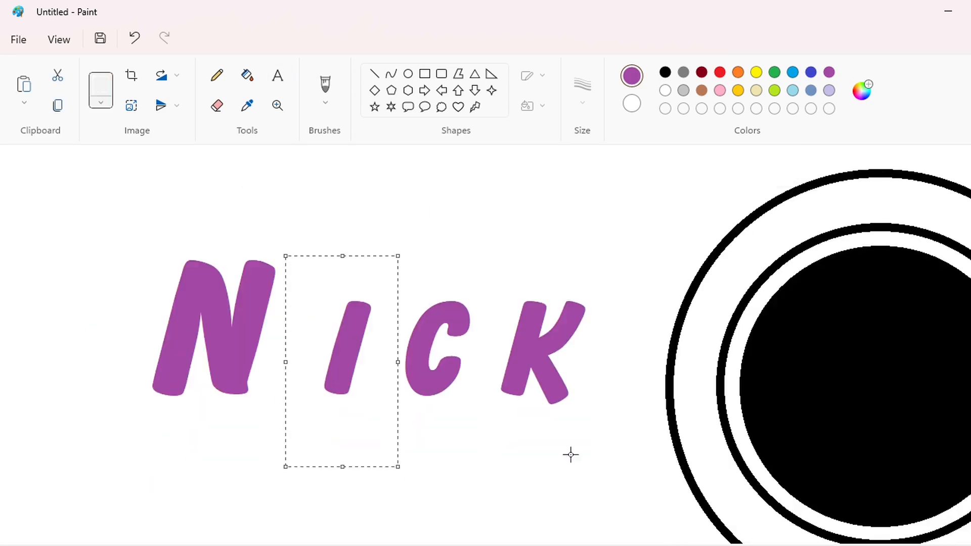
left_click(361, 325)
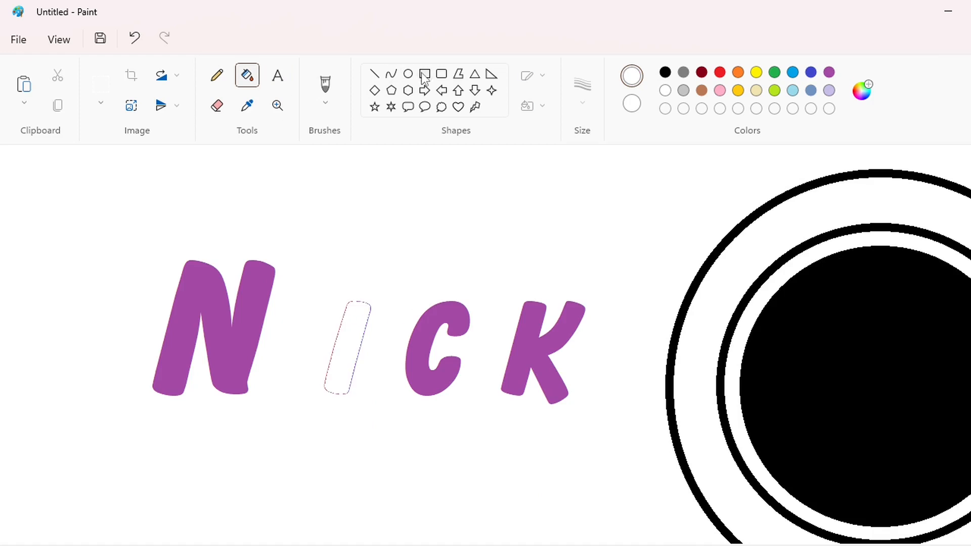
Cover the remaining outline of the letter I with a solid white rectangle.
left_click(425, 75)
left_click(535, 105)
left_click(506, 164)
left_click_drag(317, 281, 385, 417)
Paste the copied letter I with a transparent selection and place it close to the right of the N.
key("ctrl+v")
left_click(101, 105)
left_click(81, 229)
left_click_drag(96, 274, 430, 354)
key("Left")
key("Left")
key("Left")
key("Left")
key("Left")
key("Left")
key("Left")
key("Left")
key("Left")
key("Left")
key("Right")
key("Right")
key("Right")
key("Right")
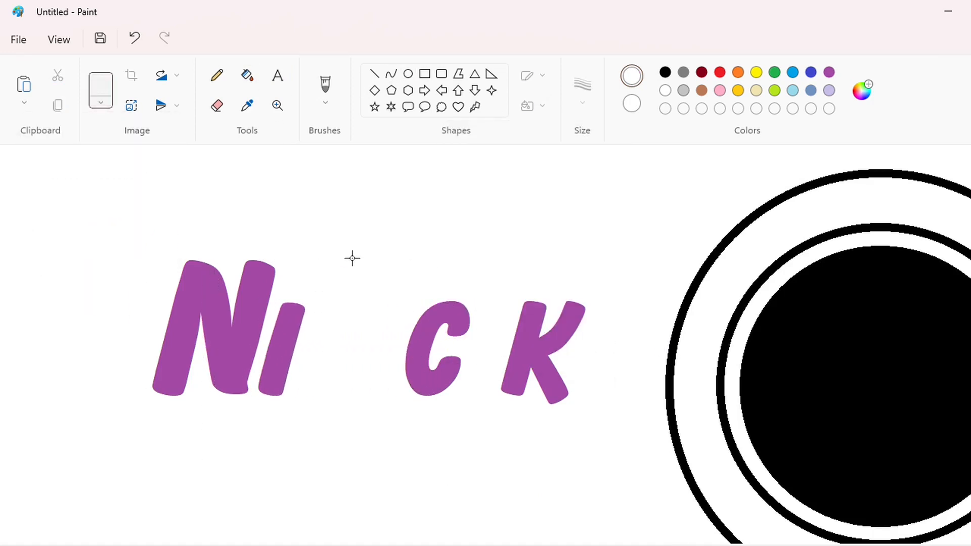
Cut the letter C, paste it and place it directly beside the I on the same baseline.
left_click_drag(364, 261, 492, 436)
key("ctrl+x")
key("ctrl+v")
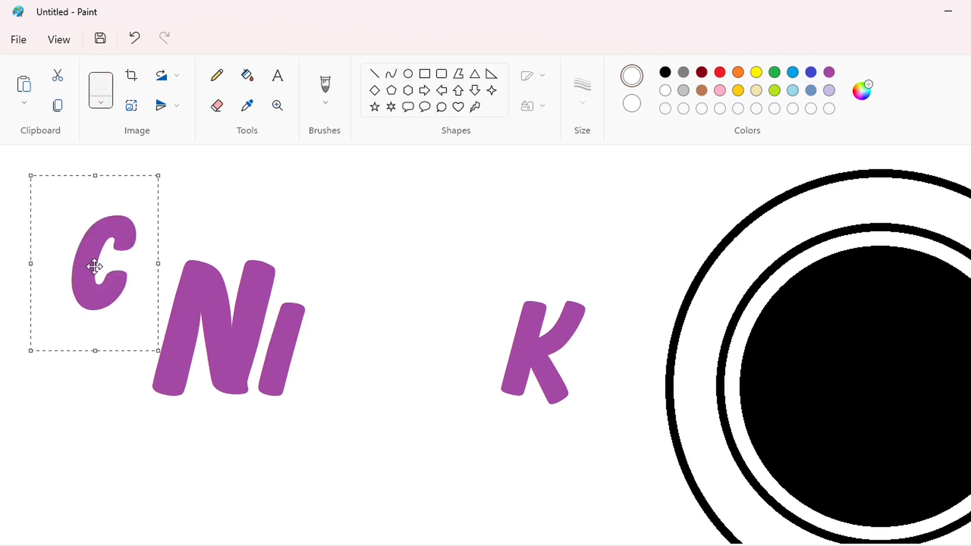
left_click_drag(96, 265, 286, 351)
key("Right")
key("Right")
key("Right")
key("Right")
key("Right")
key("Right")
key("Right")
key("Right")
key("Right")
key("Right")
key("Right")
key("Right")
key("Right")
key("Right")
key("Right")
key("Right")
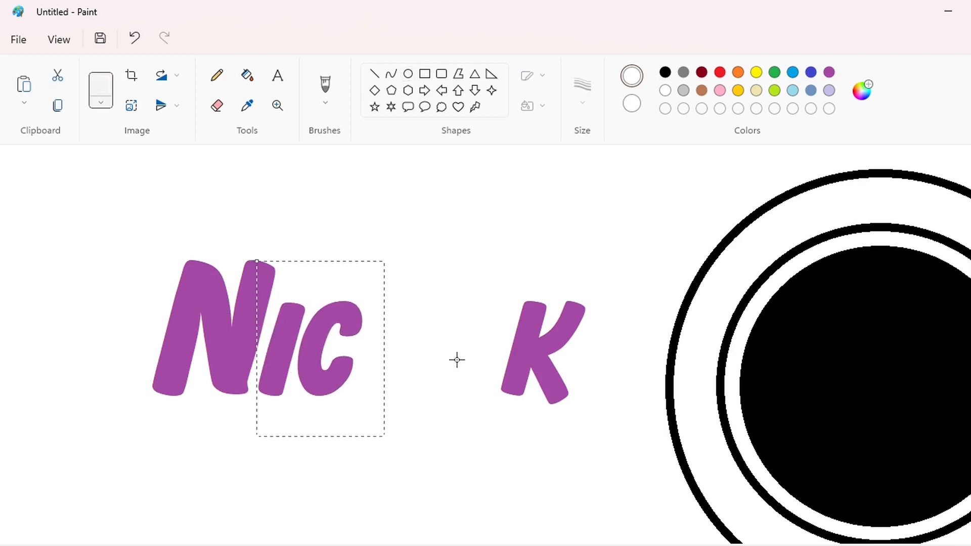
Copy the letter K and move the copy directly beside the C on the same baseline.
left_click_drag(611, 461, 613, 461)
key("ctrl+c")
key("ctrl+v")
key("ctrl+z")
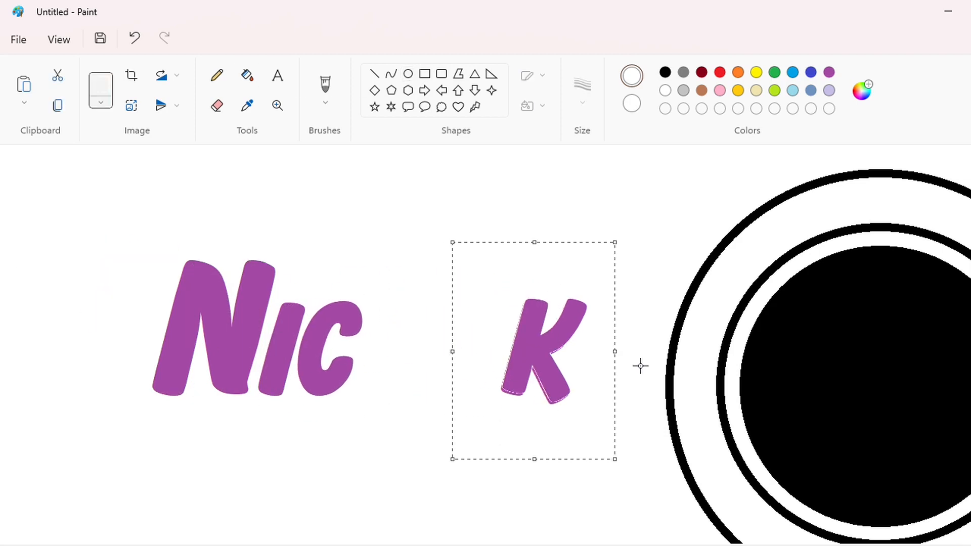
key("Left")
key("Left")
key("Left")
key("Left")
key("Left")
key("Left")
key("Left")
key("Left")
key("Left")
key("Left")
key("Left")
key("Left")
key("Left")
key("Left")
key("Left")
key("Left")
key("Left")
key("Left")
key("Left")
key("Left")
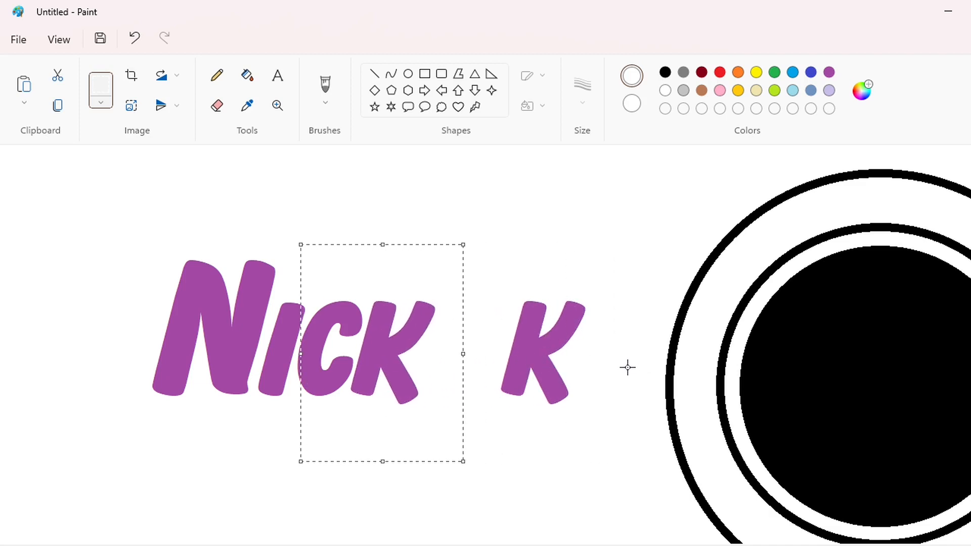
Cover the leftover original K with a white rectangle and copy the finished purple lettering.
left_click(425, 74)
left_click_drag(540, 506, 539, 506)
key("ctrl+c")
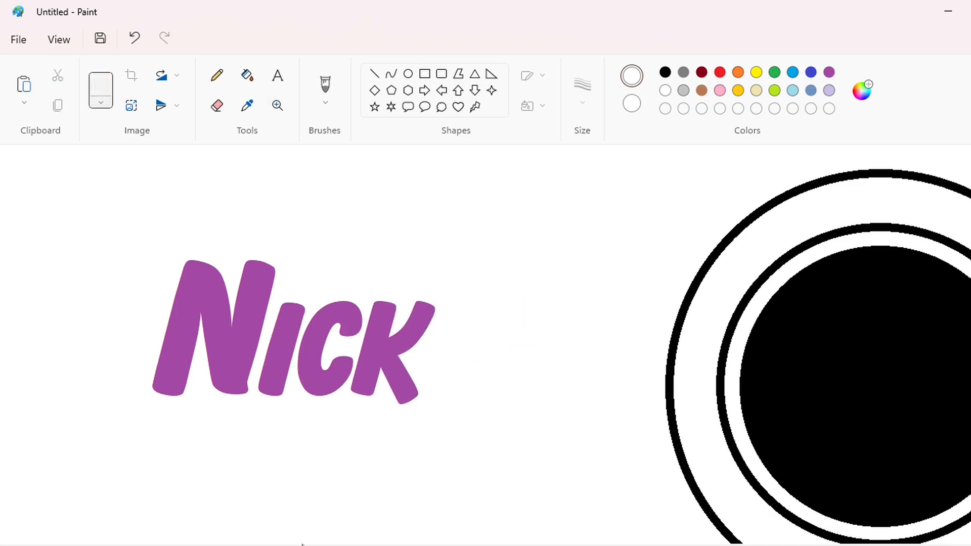
Paste the purple lettering and center it over the solid black circle.
left_click_drag(301, 545, 536, 544)
key("ctrl+v")
left_click_drag(251, 335, 432, 401)
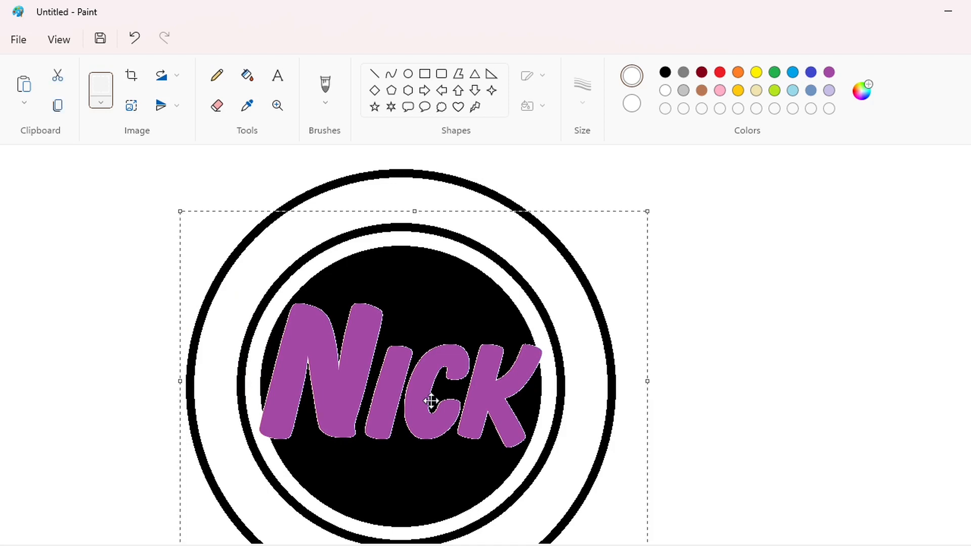
key("Down")
Cover the original purple lettering beside the circles with a white rectangle.
left_click(801, 403)
left_click(859, 545)
left_click_drag(435, 544, 281, 545)
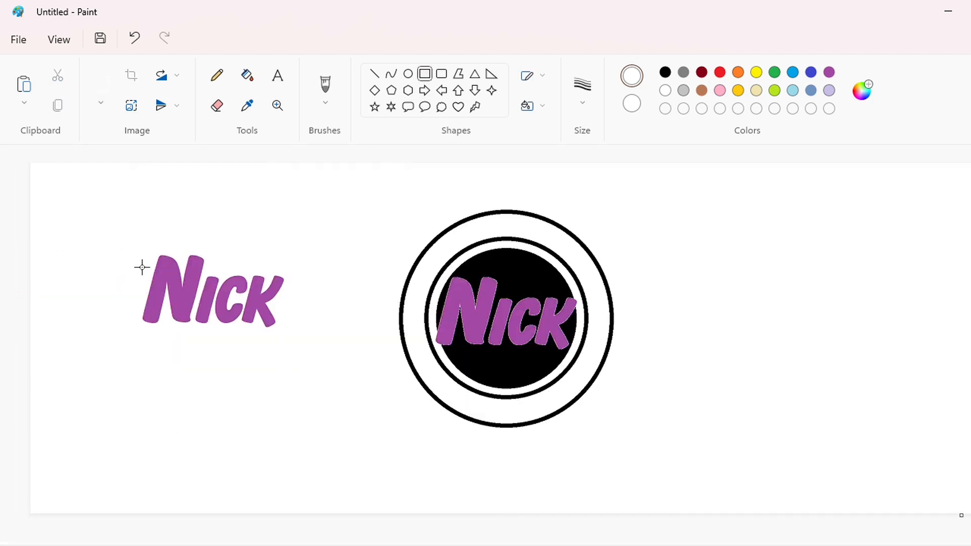
left_click_drag(126, 233, 309, 354)
Fill the letters inside the black circle with white.
left_click(247, 75)
left_click(473, 319)
left_click(500, 321)
Retouch the outlines of the K and the N in white with a thicker pencil where they cross the circle's edge.
scroll(446, 514, "up", 5)
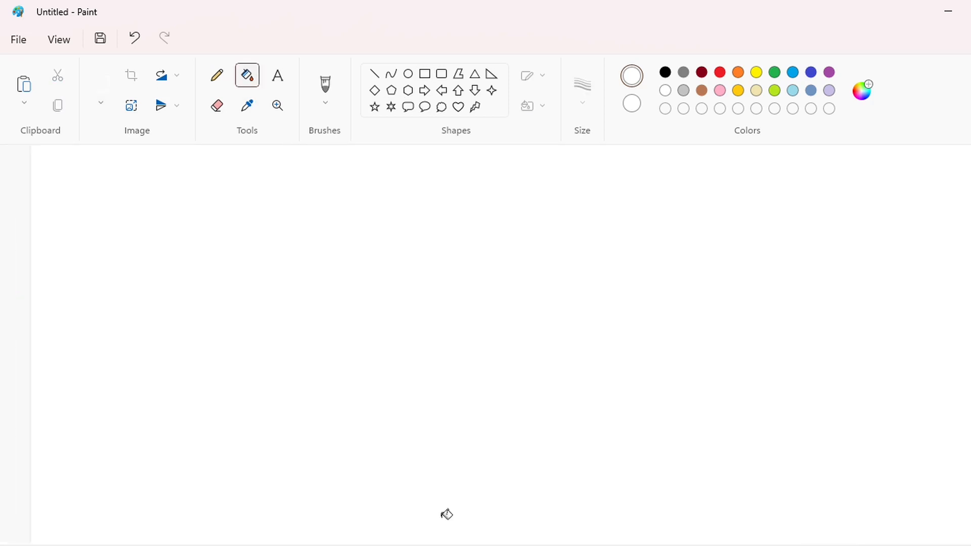
left_click(217, 75)
left_click(582, 85)
left_click(590, 229)
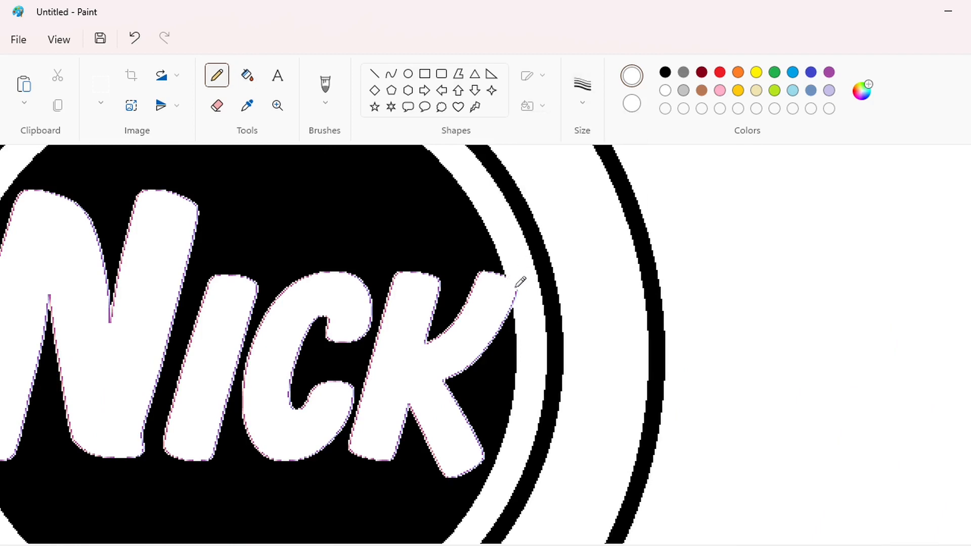
scroll(521, 281, "down", 3)
scroll(455, 379, "left", 5)
scroll(448, 309, "up", 2)
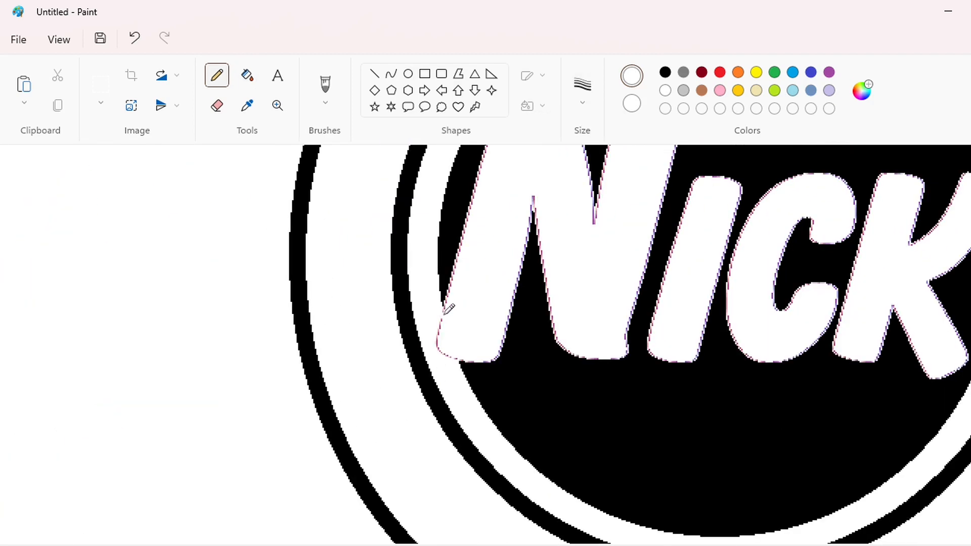
scroll(508, 317, "up", 4)
scroll(786, 458, "down", 5, "ctrl")
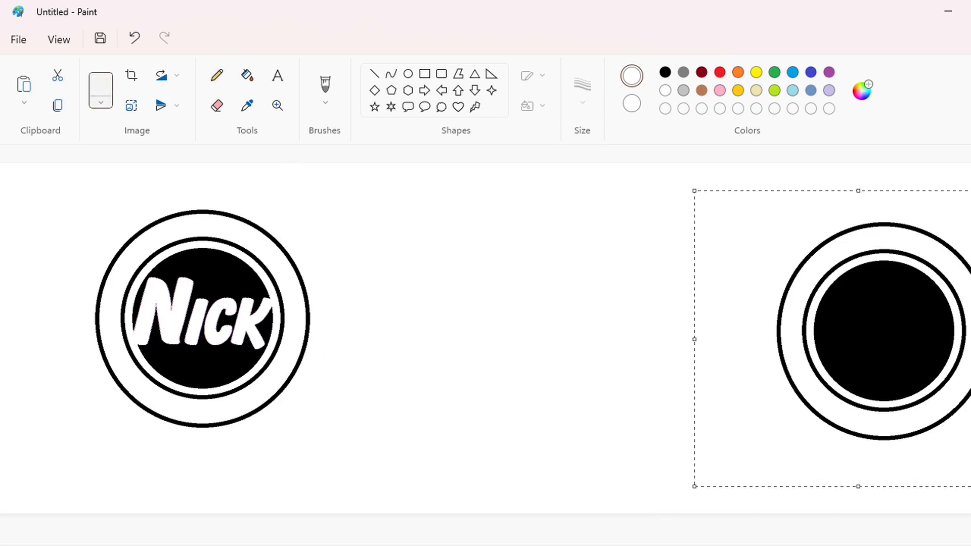
Paste another copy of the blank circles and place it between the lettered circles and the first blank copy.
key("ctrl+v")
left_click_drag(243, 323, 556, 319)
left_click(819, 405)
scroll(524, 542, "right", 8)
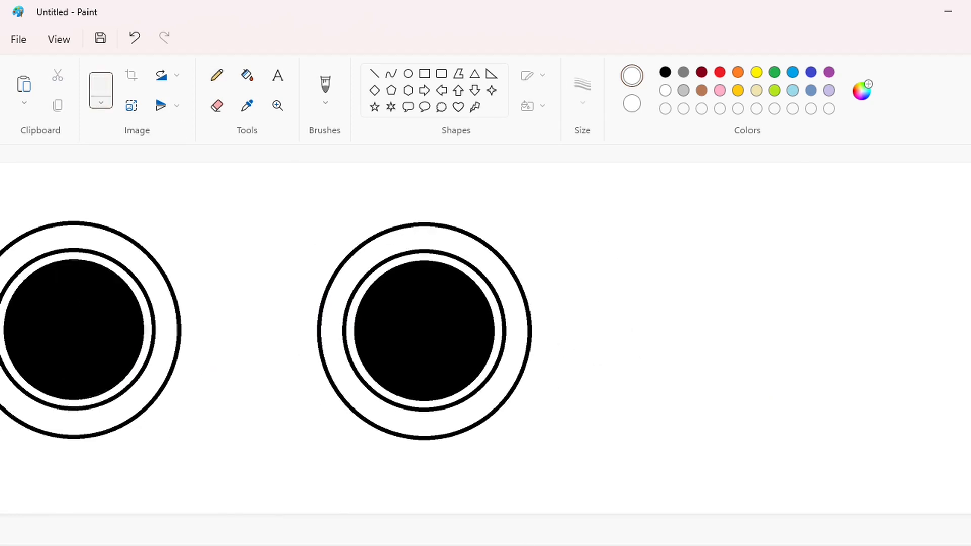
Start a text box to the right of the last blank circles.
left_click(278, 76)
left_click(617, 296)
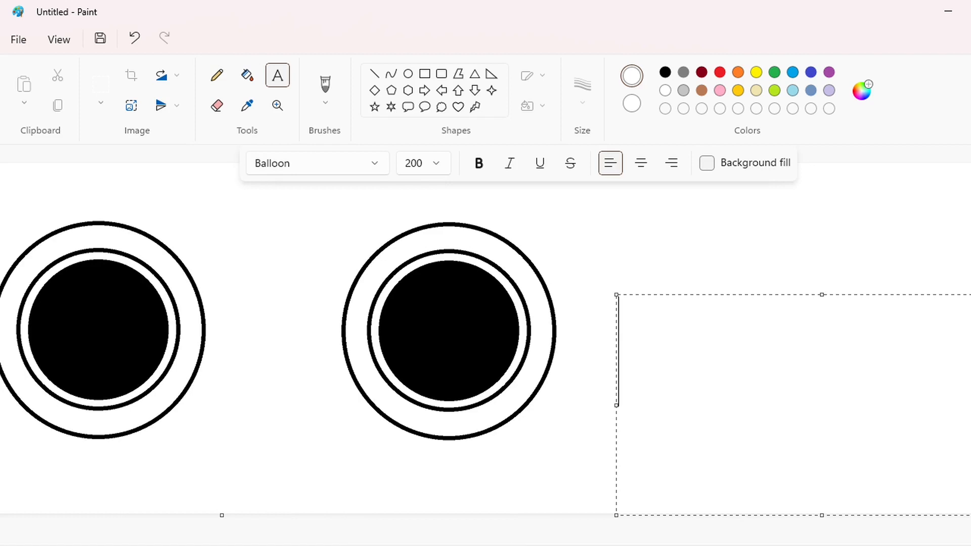
type("ON")
key("ctrl+a")
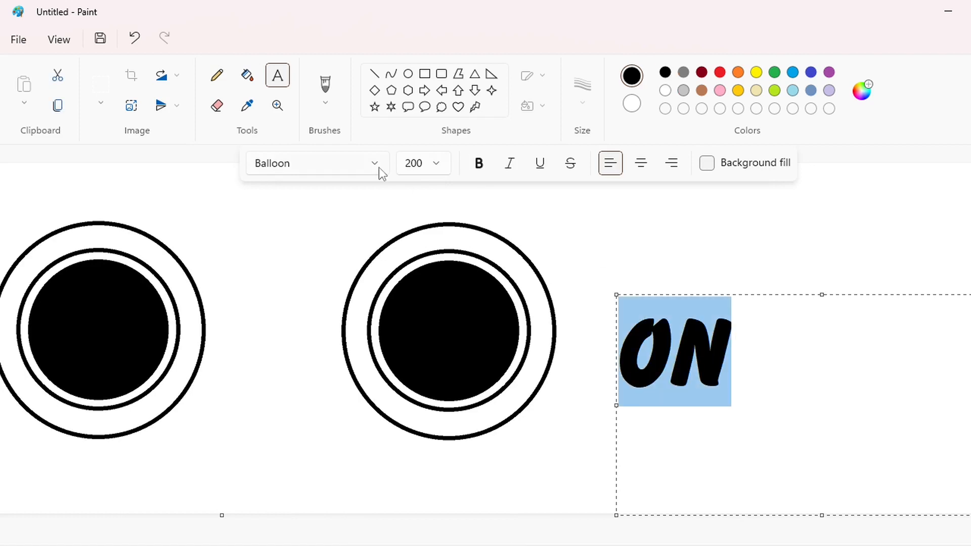
left_click(378, 168)
left_click(305, 119)
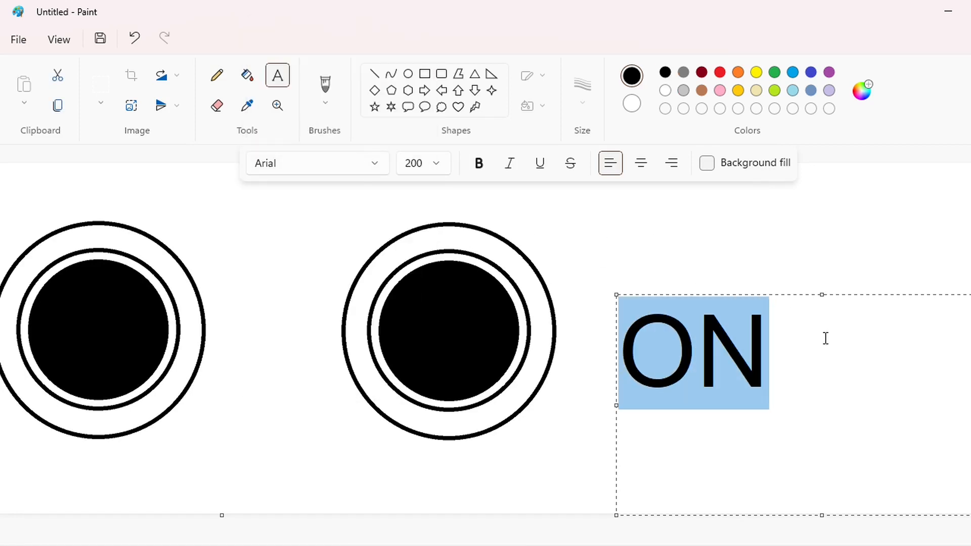
key("ctrl+z")
key("ctrl+z")
key("ctrl+z")
key("ctrl+z")
key("ctrl+z")
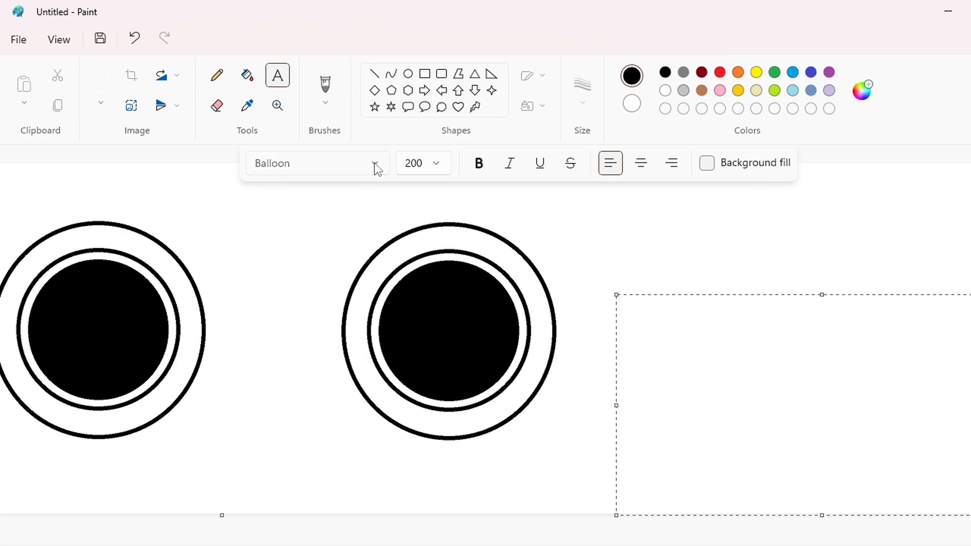
Enter "on" in the Arial font and make it bold.
left_click(375, 163)
left_click(298, 117)
type("on")
key("ctrl+a")
left_click(481, 169)
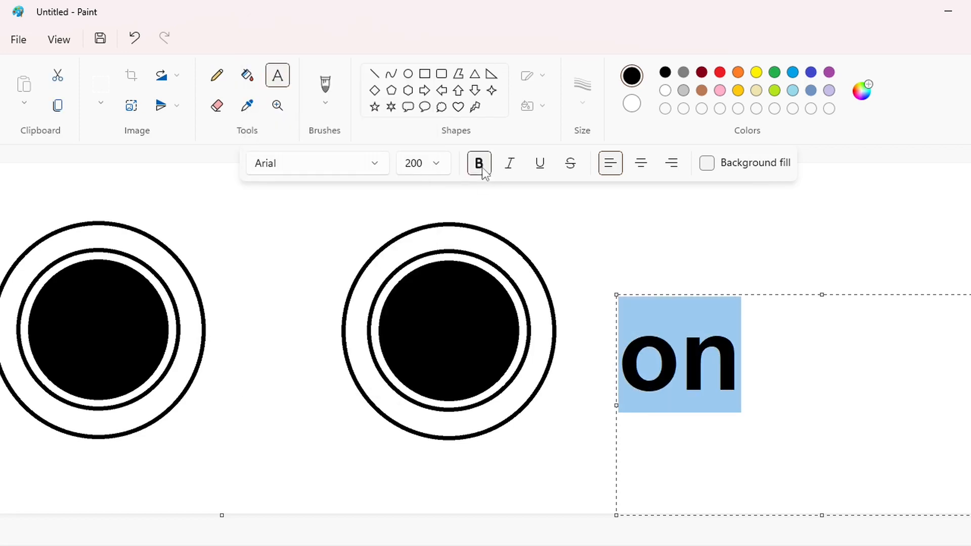
Try Arial Black and Arial Narrow on the word "on" and return its font to Arial.
left_click(387, 169)
left_click(335, 156)
left_click(336, 155)
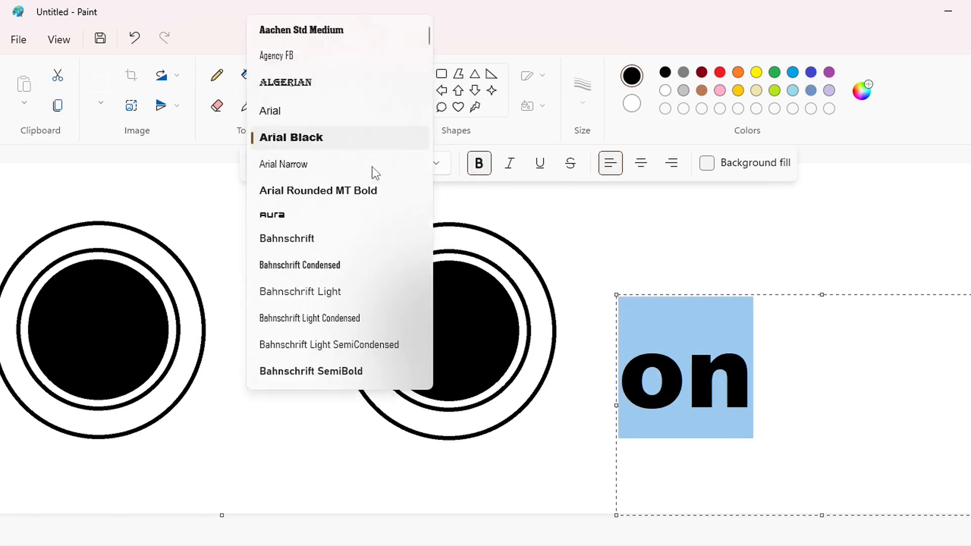
left_click(373, 170)
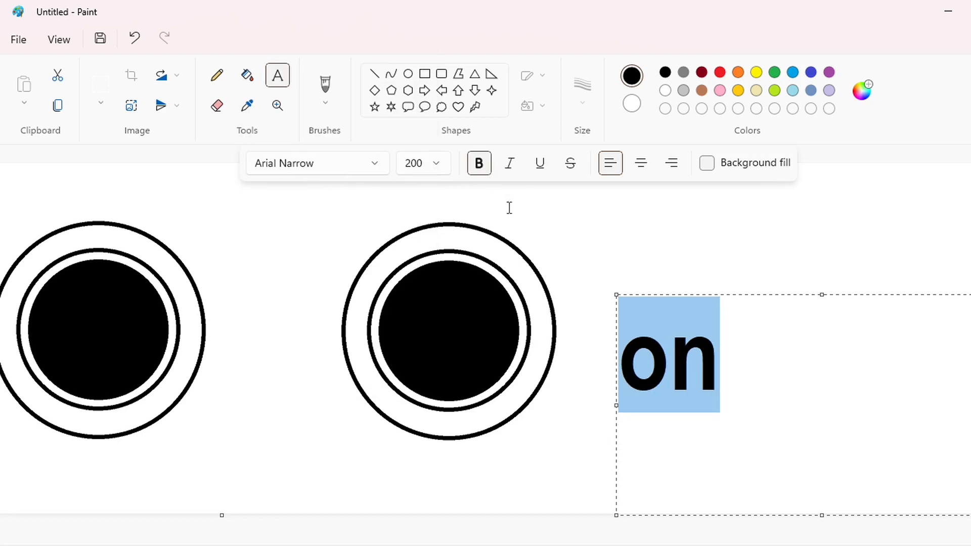
left_click(382, 167)
left_click(322, 144)
left_click(369, 168)
left_click(349, 113)
Undo the placed text and enter "on" again in a new, higher text box beside the circles.
left_click(673, 247)
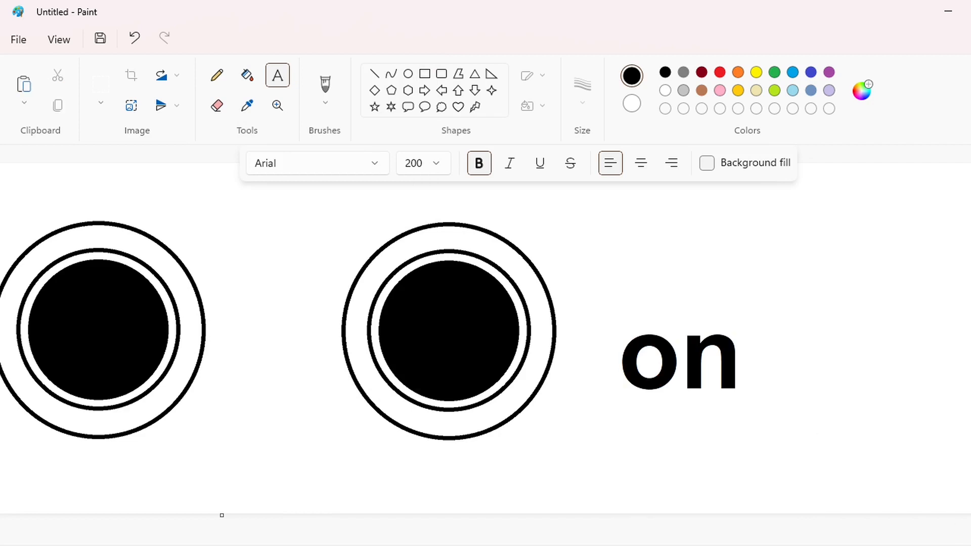
key("ctrl+z")
type("on")
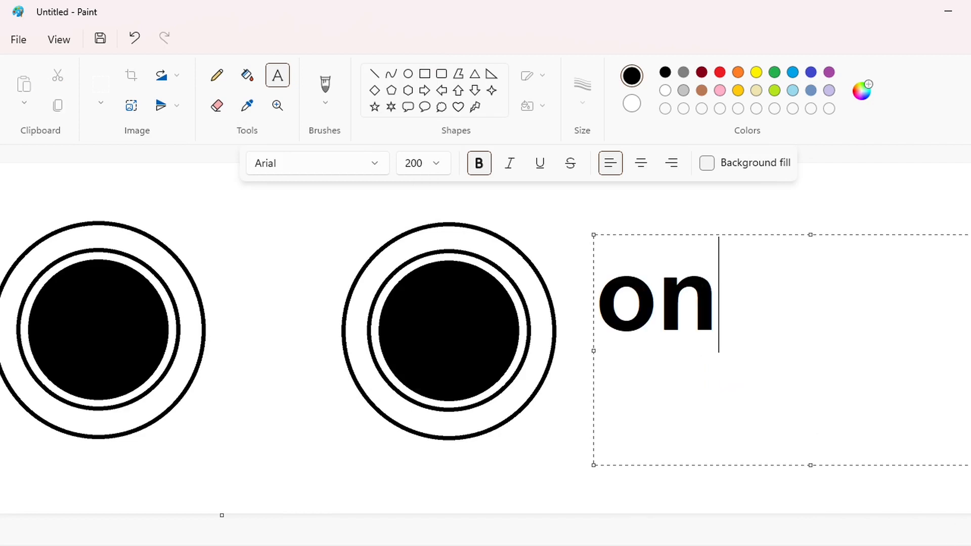
Set the font size of the word "on" to 220.
key("ctrl+a")
left_click(438, 164)
type("220")
key("Return")
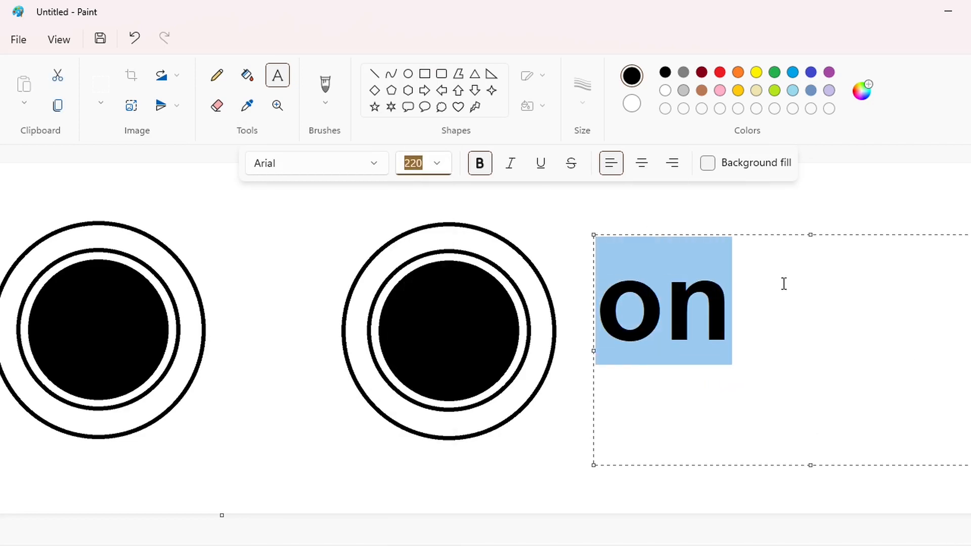
Color the word "on" purple and adjust the position of its text box.
left_click(784, 293)
left_click(829, 71)
left_click_drag(594, 235, 659, 279)
Enlarge the word "on" to font size 230 and place the text on the canvas.
key("ctrl+a")
left_click(437, 164)
type("230")
key("Return")
left_click(600, 351)
left_click(620, 263)
Copy the purple letter "n" from the word "on" and erase the original letter by filling it with white.
scroll(649, 372, "right", 2)
scroll(648, 372, "up", 1)
left_click(101, 84)
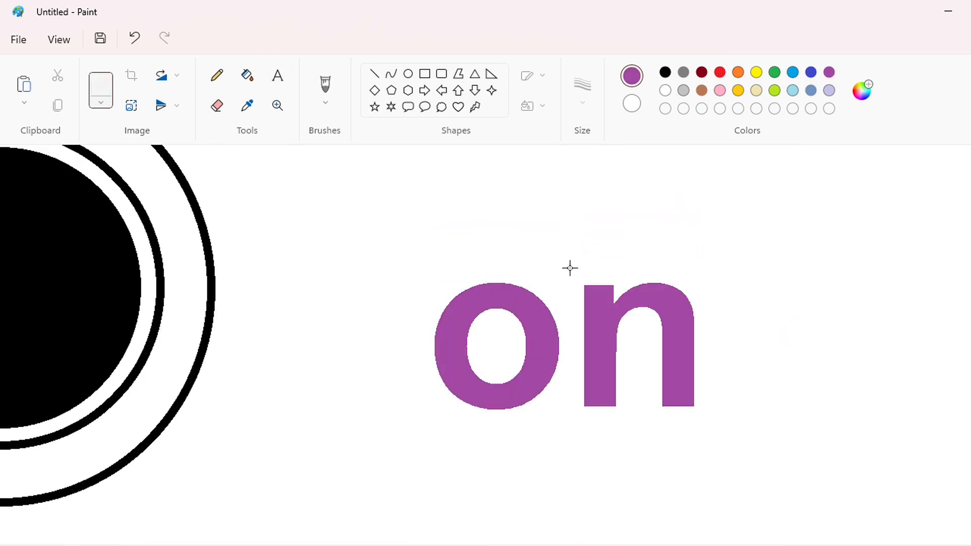
left_click_drag(568, 237, 765, 488)
left_click(253, 77)
left_click(665, 90)
left_click(685, 309)
Paste the copied "n" beside the "o" and nudge it into place so the two letters sit close together.
key("ctrl+v")
left_click_drag(219, 327, 667, 390)
key("Right")
key("Right")
key("Right")
key("Right")
key("Right")
key("Right")
key("Right")
key("Right")
key("Right")
key("Right")
key("Right")
key("Right")
key("Right")
key("Right")
key("Right")
key("Right")
key("Right")
key("Right")
key("Right")
key("Right")
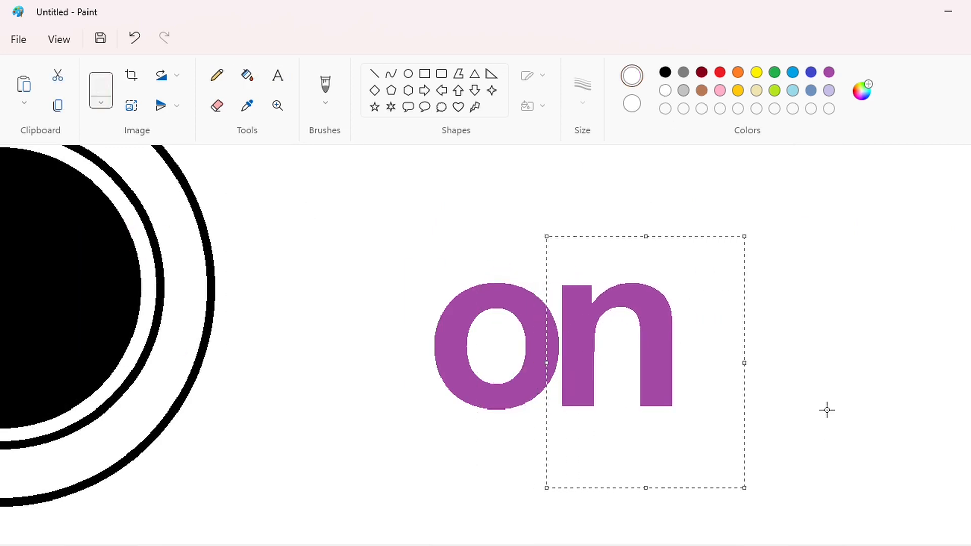
Replace the original lettering with a pasted copy of the tightly spaced "on" and narrow it horizontally.
left_click(536, 333)
left_click(583, 336)
key("ctrl+v")
left_click_drag(307, 327, 736, 321)
left_click_drag(928, 307, 860, 316)
left_click(355, 259)
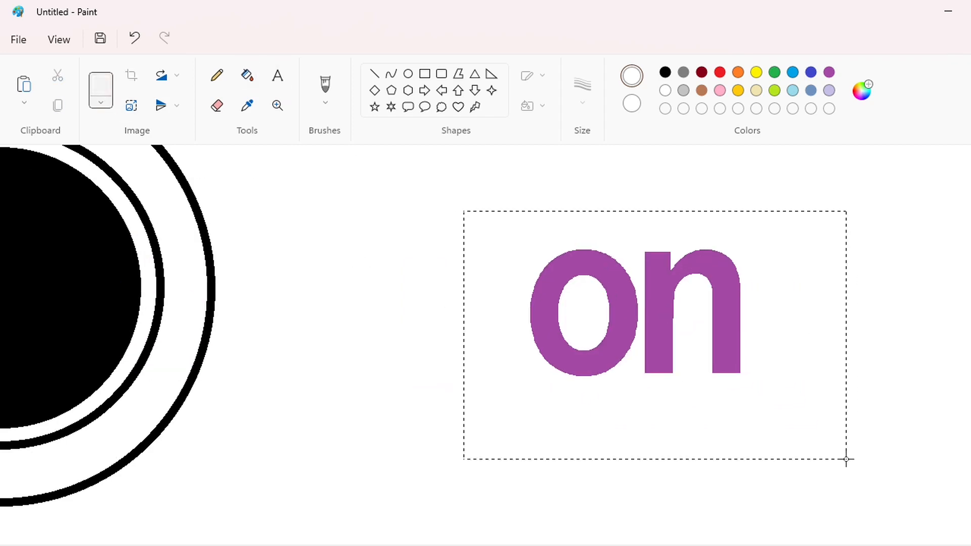
Paste a copy of the narrowed "on" inside the black disc of the neighbouring circles and center it.
scroll(485, 344, "left", 8)
key("ctrl+v")
left_click_drag(164, 263, 438, 290)
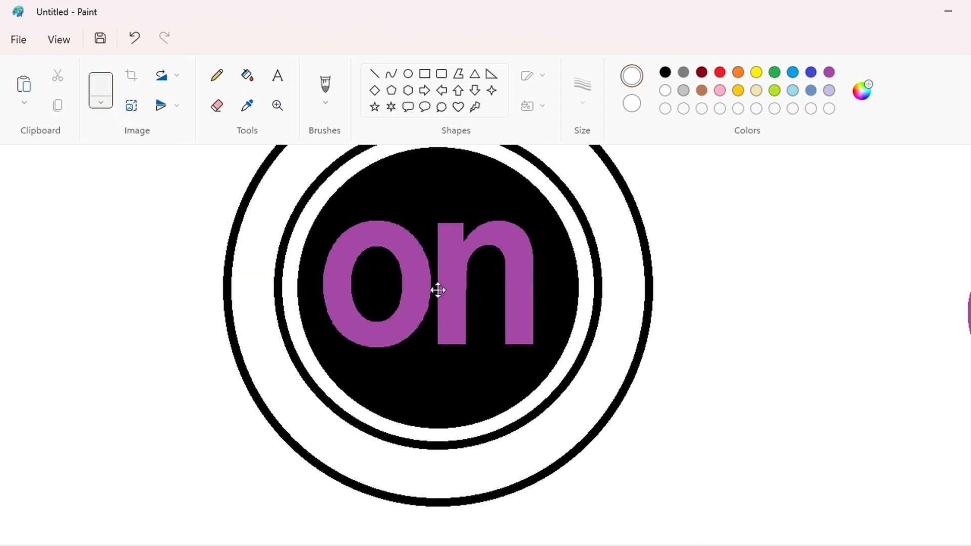
key("Right")
key("Right")
key("Right")
key("Right")
key("Right")
key("Right")
key("Right")
key("Right")
key("Down")
key("Left")
key("Left")
key("Left")
left_click(832, 460)
Erase the spare "on" beside the circles and fill both letters inside the black disc with white.
scroll(832, 460, "down", 1)
left_click(247, 75)
left_click(562, 338)
left_click(620, 342)
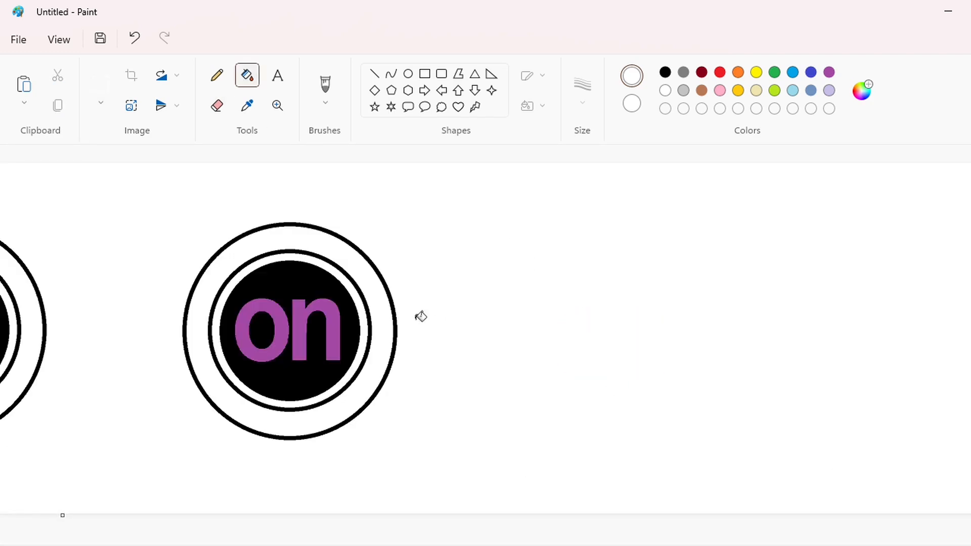
left_click(299, 337)
left_click(242, 330)
scroll(520, 479, "left", 5)
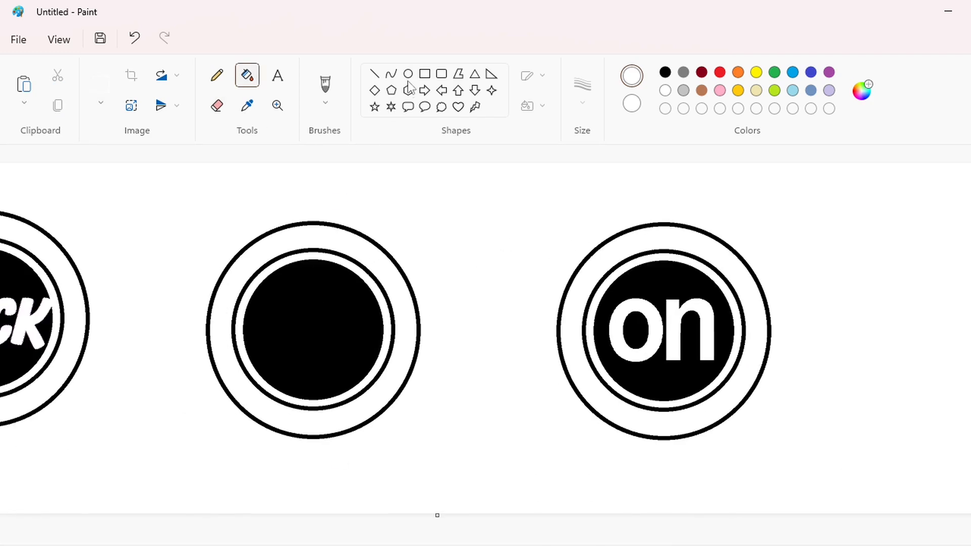
Paste a copy of the empty circle design beyond the "on" logo and draw a purple ellipse over its lower half.
left_click_drag(529, 488, 530, 488)
key("ctrl+c")
left_click(683, 520)
scroll(684, 520, "right", 5)
key("ctrl+v")
mouse_move(60, 313)
left_mouse_down()
mouse_move(91, 325)
mouse_move(556, 368)
mouse_move(823, 475)
left_mouse_up()
left_click(402, 223)
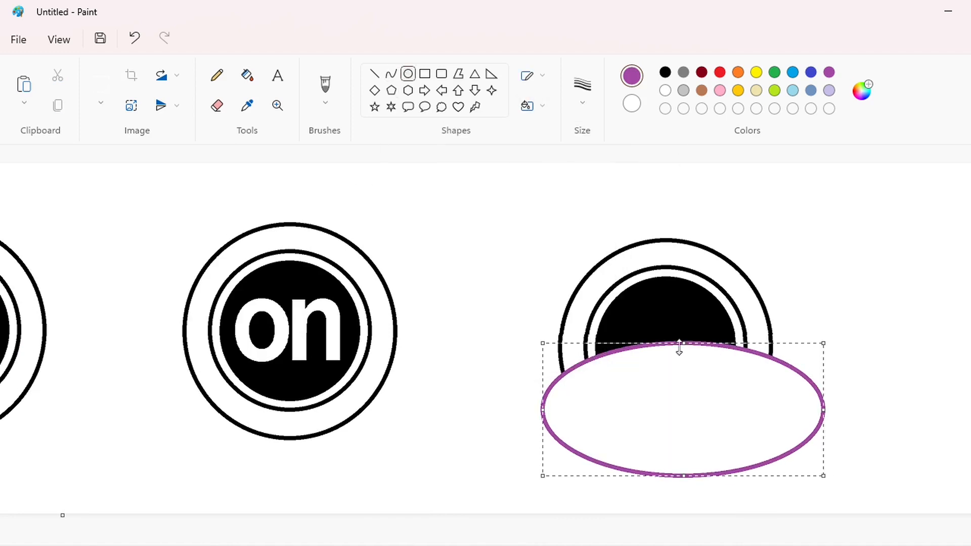
Give the purple ellipse a thin outline and no fill.
left_click(582, 107)
left_click(584, 171)
left_click(539, 106)
left_click(544, 129)
Resize the purple ellipse to a near circle about as large as the black disc and move it to the blank canvas beside the design.
left_click_drag(683, 344, 685, 316)
left_click_drag(689, 376, 670, 373)
left_click_drag(665, 313, 665, 257)
left_click_drag(664, 319, 666, 369)
left_click_drag(526, 308, 663, 395)
left_click_drag(753, 450, 683, 334)
left_click_drag(594, 405, 609, 402)
left_click_drag(674, 336, 665, 347)
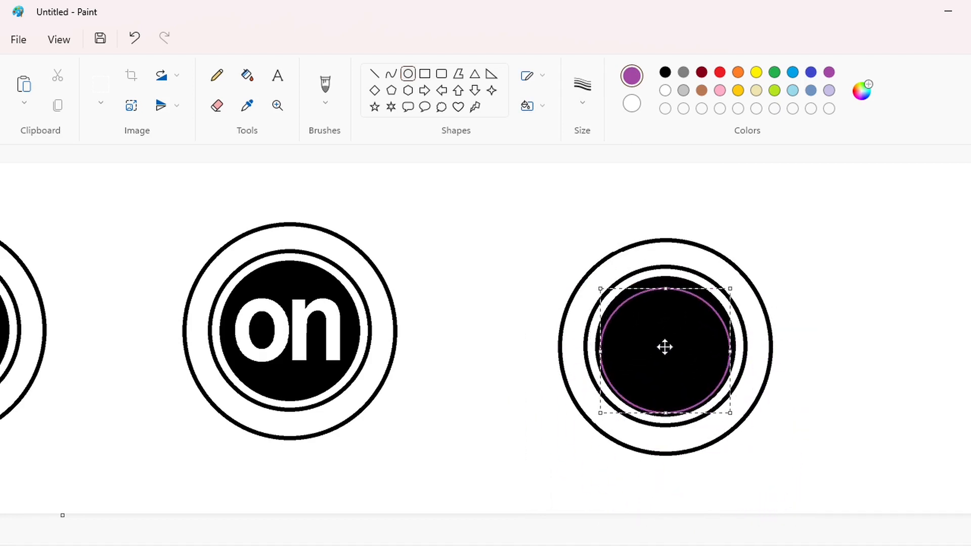
left_click_drag(732, 291, 749, 273)
left_click_drag(704, 322, 911, 340)
left_click(787, 273)
Copy the thin purple circle and place the pasted copy directly over the original.
left_click(860, 545)
scroll(486, 354, "right", 10)
scroll(245, 165, "down", 4)
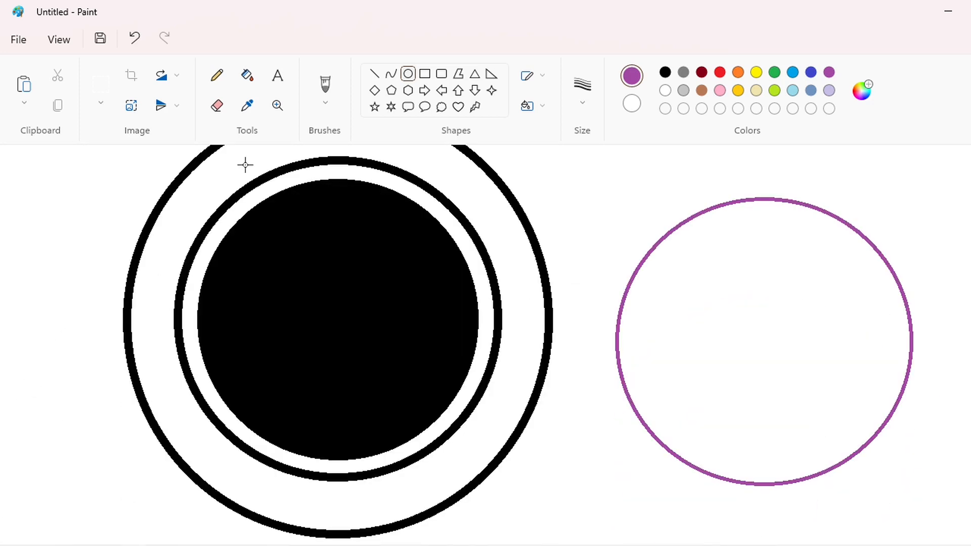
left_click_drag(826, 414, 951, 524)
key("ctrl+c")
key("ctrl+v")
left_click_drag(224, 412, 780, 399)
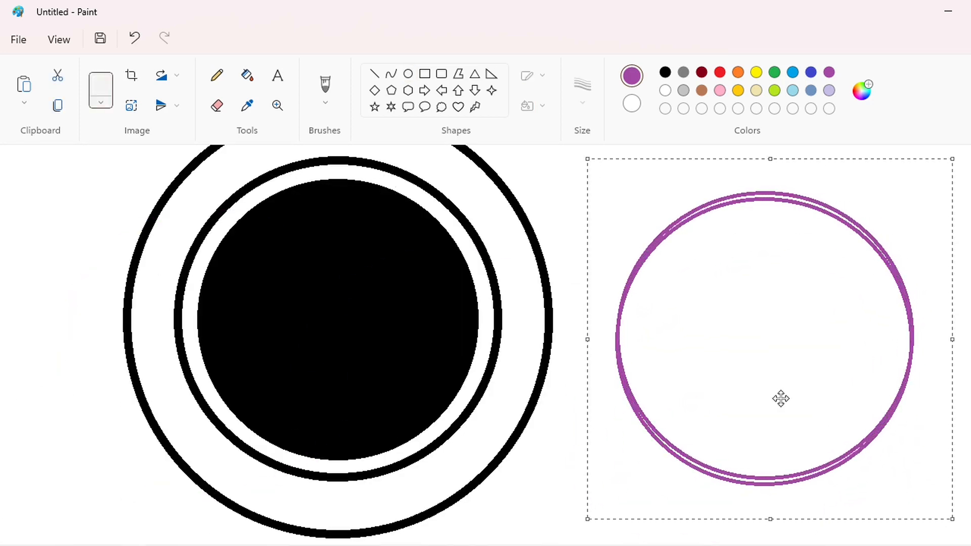
Shift the copied purple circle straight down until the two circles overlap in an eye-shaped area.
key("Down")
key("Down")
key("Down")
key("Down")
key("Down")
key("Down")
key("Down")
key("Down")
key("Down")
key("Down")
key("Down")
key("Down")
key("Down")
key("Down")
key("Down")
key("Down")
key("Down")
key("Down")
key("Down")
key("Down")
key("Down")
key("Down")
key("Down")
key("Down")
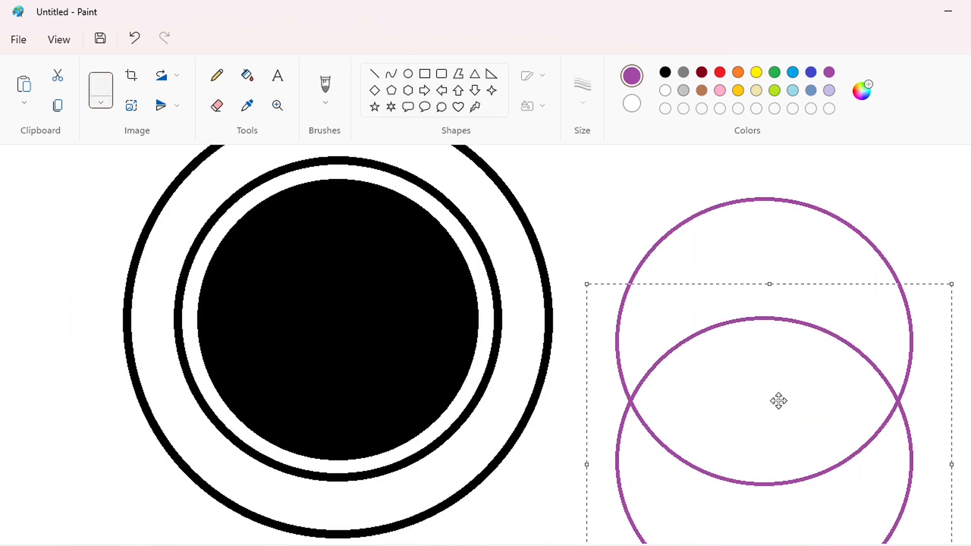
key("Up")
key("Up")
key("Up")
Fill the overlap of the two circles with indigo blue and erase the purple outlines with white fill.
left_click(327, 259)
left_click(810, 71)
left_click(773, 349)
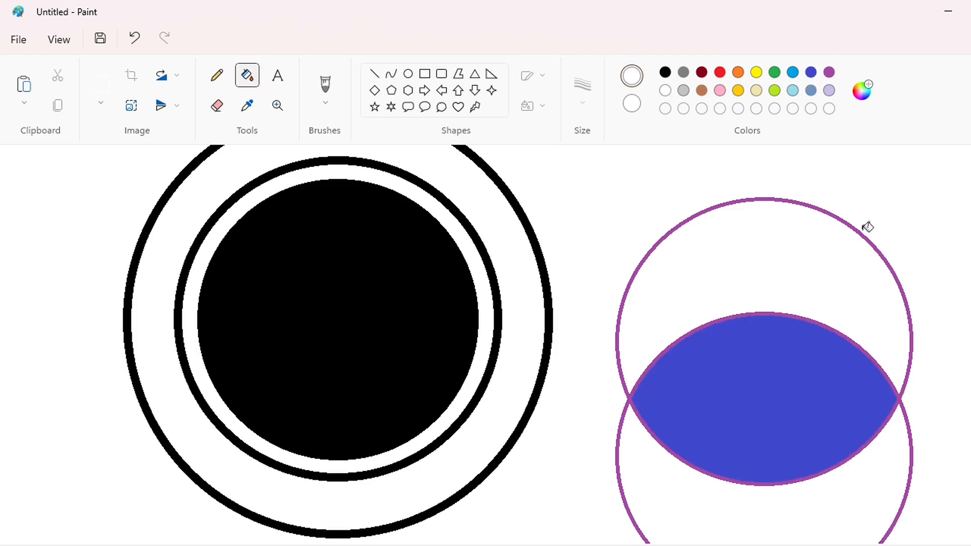
left_click(845, 223)
Copy the blue eye shape onto the black disc and nudge it toward the disc's center.
left_click_drag(842, 513, 955, 519)
key("ctrl+c")
key("ctrl+v")
left_click_drag(199, 310, 346, 298)
key("Up")
key("Down")
key("Down")
key("Left")
key("Left")
key("Left")
key("Left")
key("Left")
key("Left")
key("Left")
key("Left")
key("Left")
key("Left")
key("Left")
key("Left")
key("Left")
key("Left")
key("Left")
key("Left")
key("Left")
key("Left")
key("Left")
key("Left")
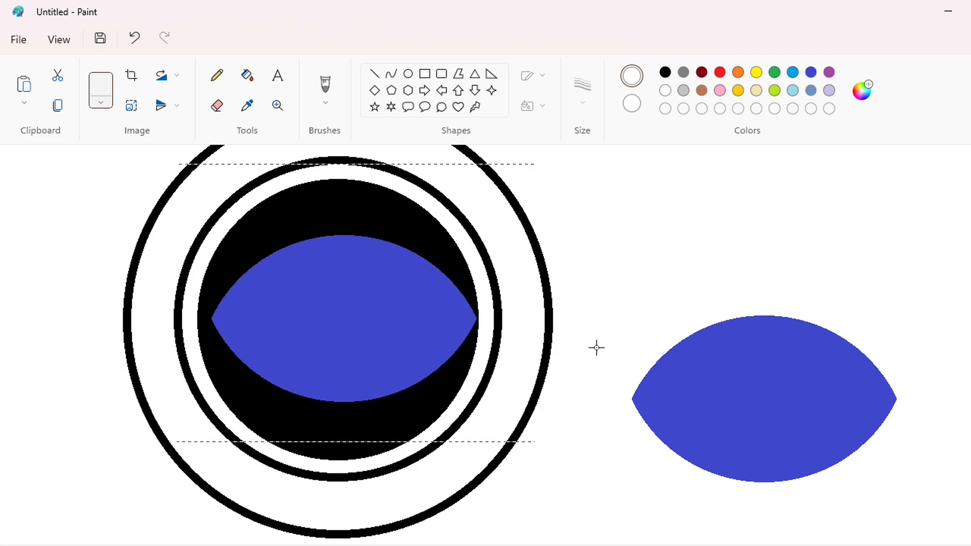
Center the copied blue eye shape horizontally on the black disc.
key("Right")
key("Right")
key("Right")
key("Right")
key("Right")
key("Right")
key("Right")
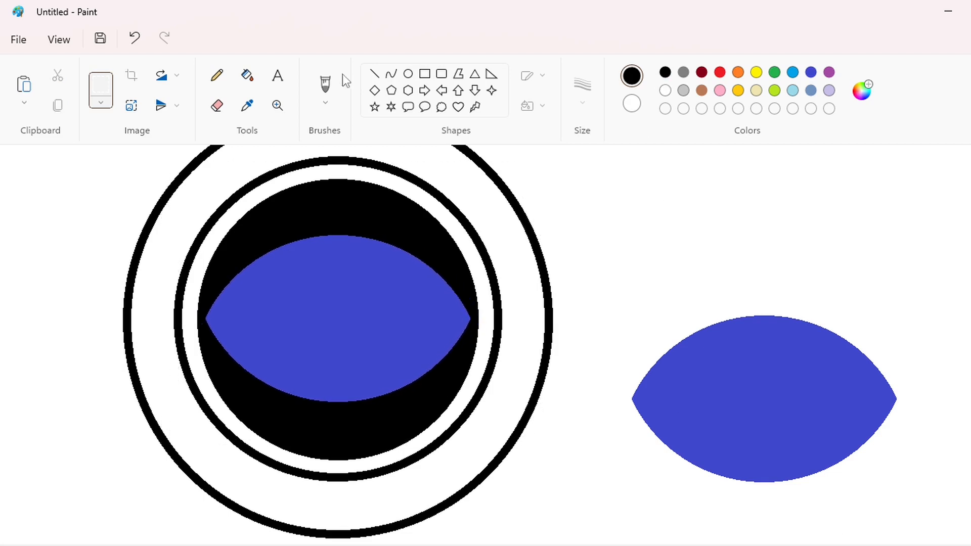
Draw a black circle outline inside the blue eye shape, enlarge it slightly and center it as the pupil.
mouse_move(285, 263)
left_mouse_down()
mouse_move(423, 405)
mouse_move(404, 388)
left_mouse_up()
left_click_drag(412, 254, 421, 244)
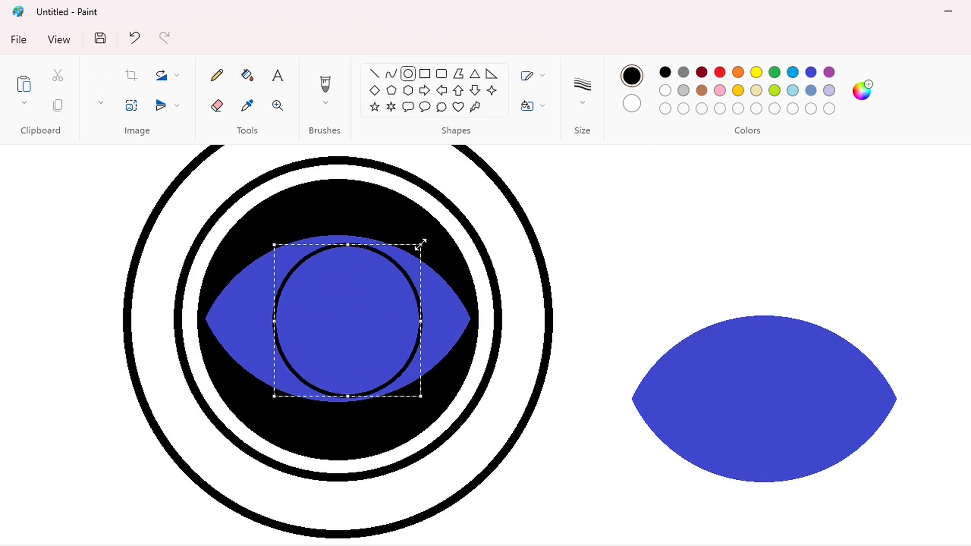
left_click_drag(372, 314, 362, 315)
key("Up")
key("Up")
key("Up")
key("Up")
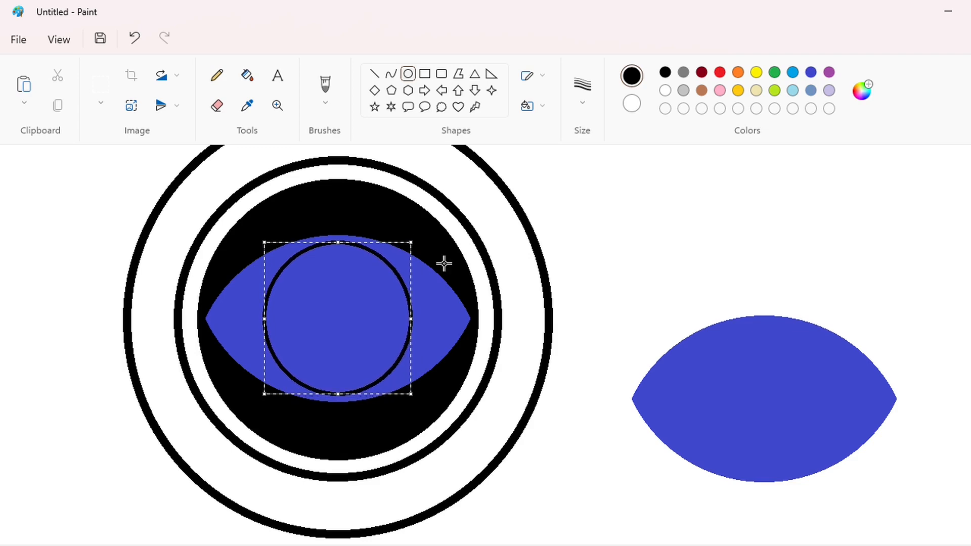
Fill the pupil circle with black and turn both blue eye shapes white.
left_click(252, 78)
left_click(332, 296)
left_click(665, 91)
left_click(728, 384)
left_click(437, 316)
scroll(787, 505, "down", 1)
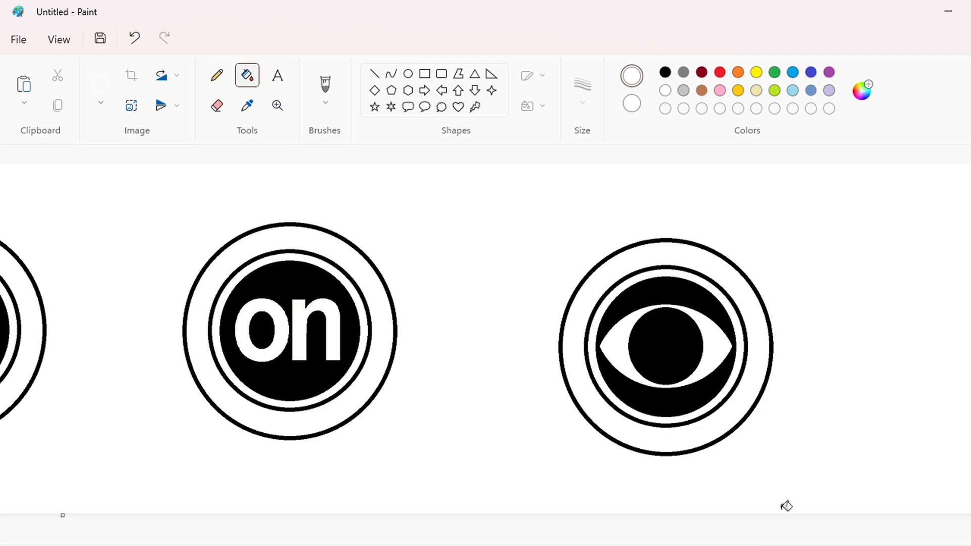
Recolor the eye logo's disc, pupil, inner ring and outer ring dark red with the Fill tool.
scroll(787, 505, "left", 4)
scroll(700, 543, "right", 3)
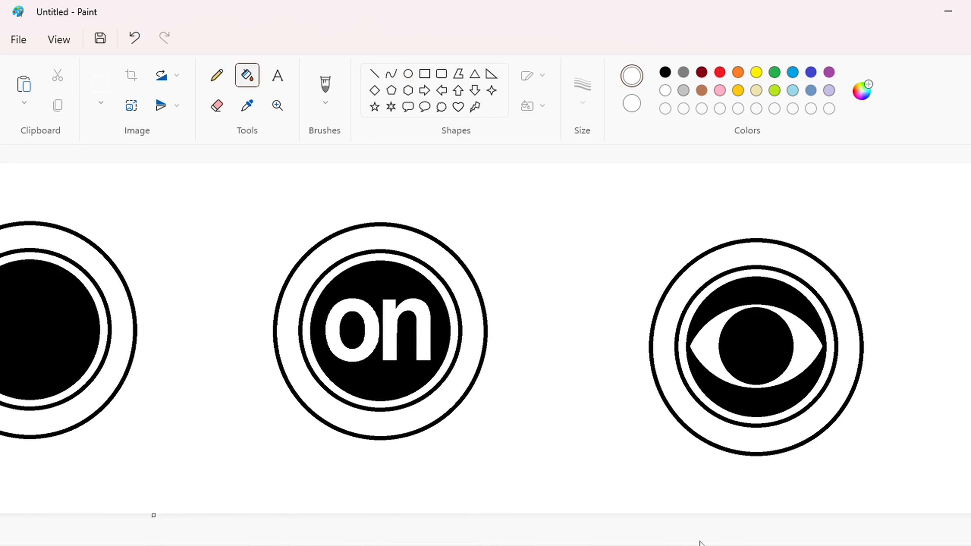
left_click(746, 292)
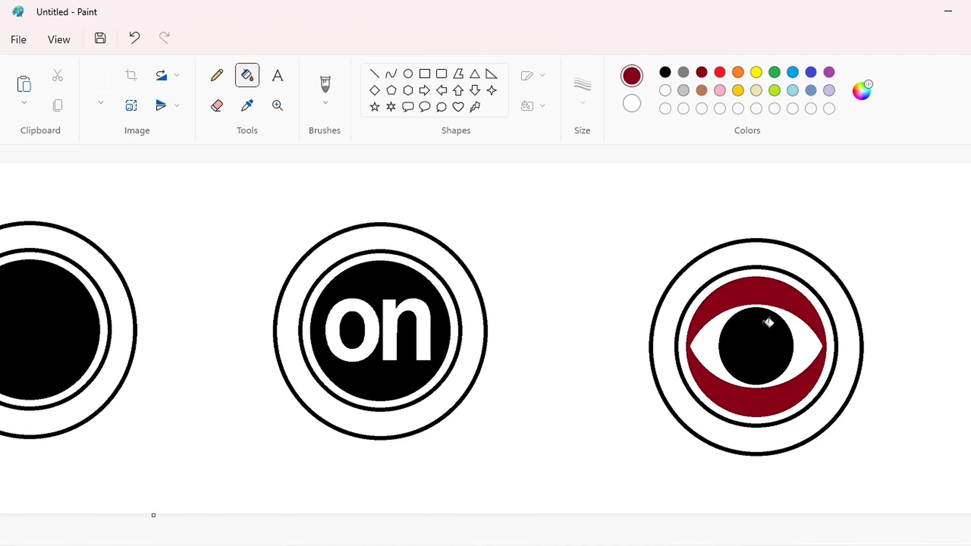
left_click(765, 325)
left_click(827, 310)
left_click(857, 303)
key("ctrl+z")
left_click(853, 301)
key("ctrl+z")
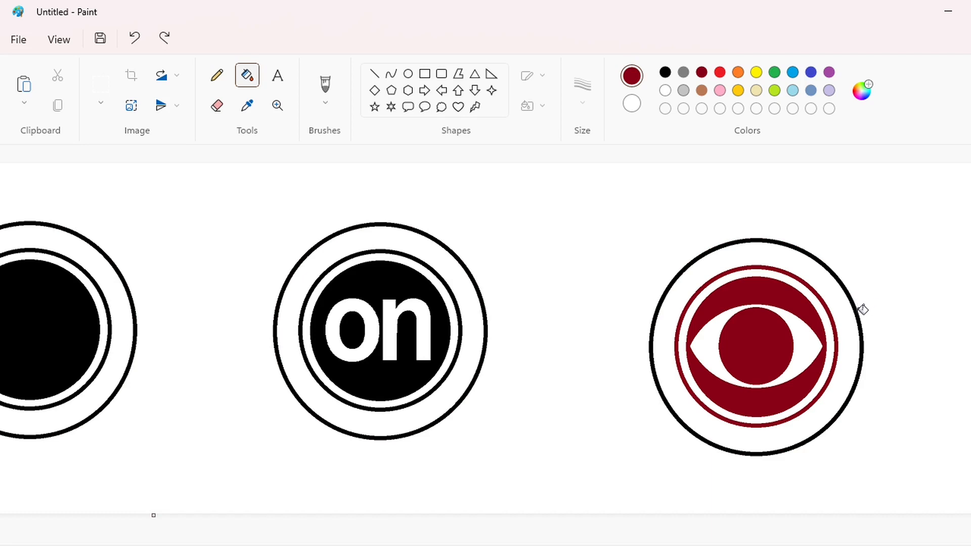
left_click(862, 310)
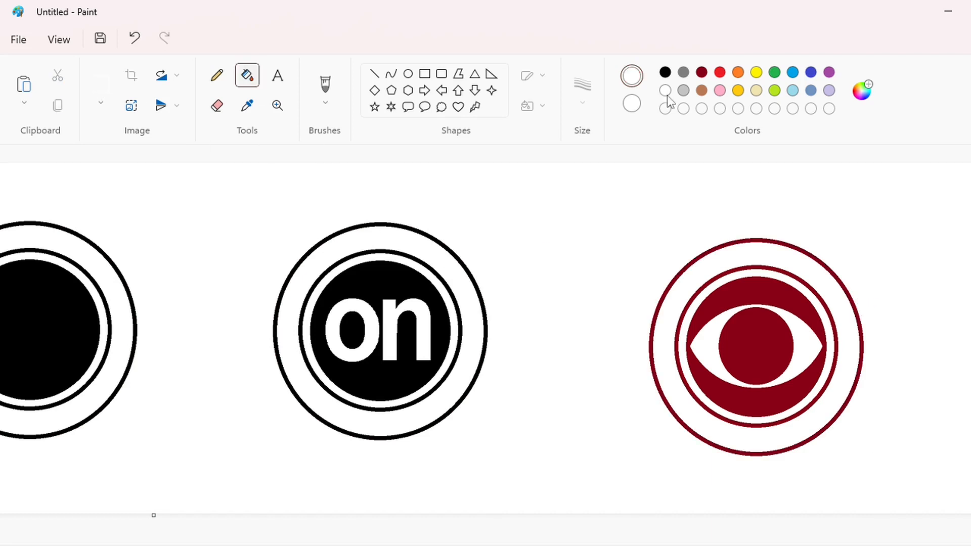
Erase the original dark red eye logo by filling its pupil, disc and both rings with white.
left_click(757, 334)
left_click(782, 300)
left_click(812, 291)
left_click(837, 278)
Paste the copied dark red eye logo and align it over the "on" logo.
scroll(691, 469, "up", 1)
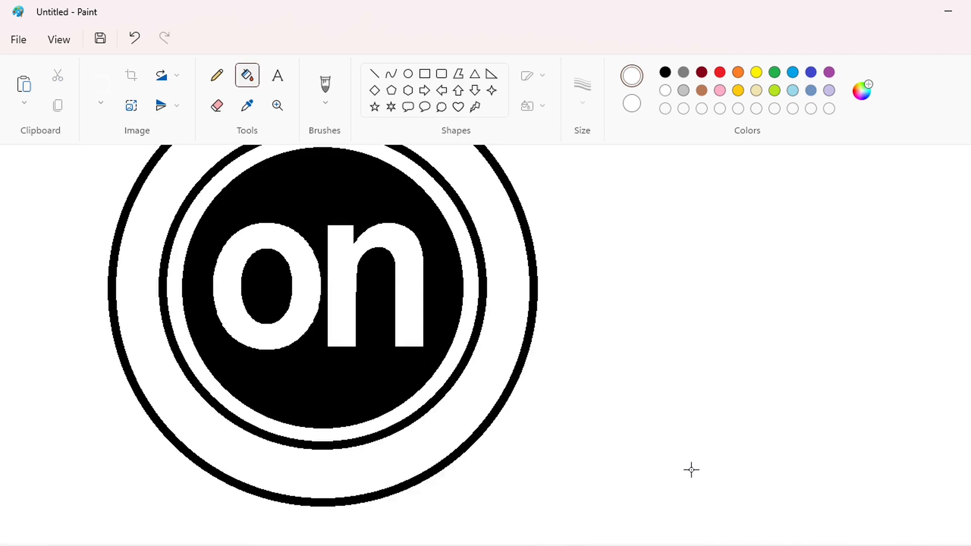
key("ctrl+v")
left_click_drag(378, 454, 417, 260)
key("Left")
key("Left")
key("Left")
key("Left")
key("Left")
key("Left")
key("Left")
key("Left")
Shift the dark red eye logo straight right until its outer ring only slightly overlaps the "on" logo's outer ring.
key("Right")
key("Right")
key("Right")
key("Right")
key("Right")
key("Right")
key("Right")
key("Right")
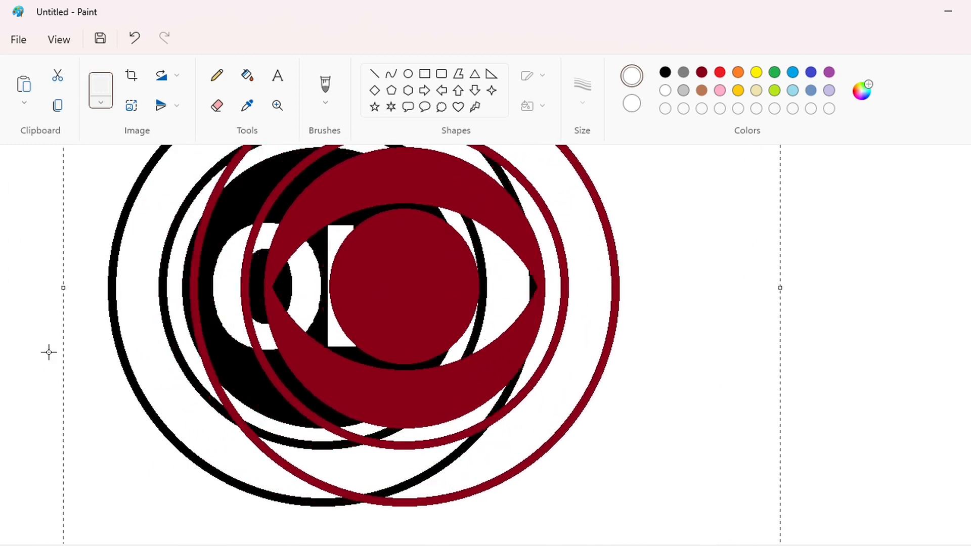
key("Right")
key("Right")
key("Right")
key("Right")
key("Right")
key("Right")
key("Right")
key("Right")
key("Right")
key("Right")
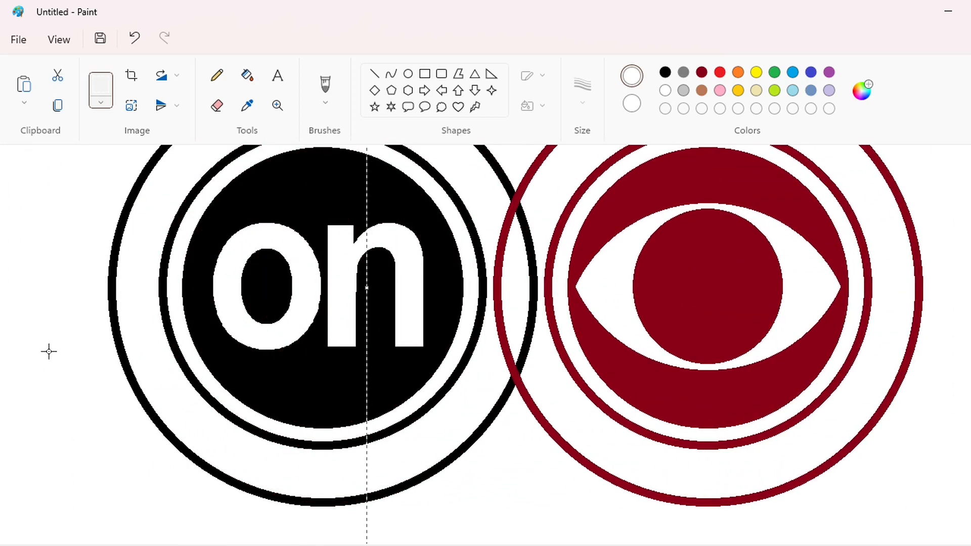
key("Right")
key("Right")
key("Right")
key("Right")
key("Right")
key("Right")
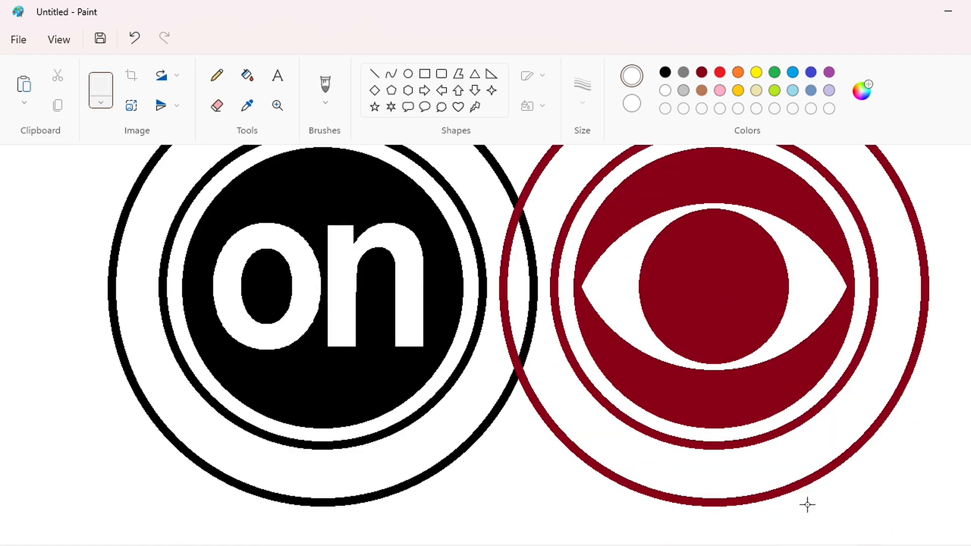
Fill the narrow overlap of the two outer rings with indigo blue and paste a copy of that area on empty canvas.
left_click(810, 72)
left_click(522, 280)
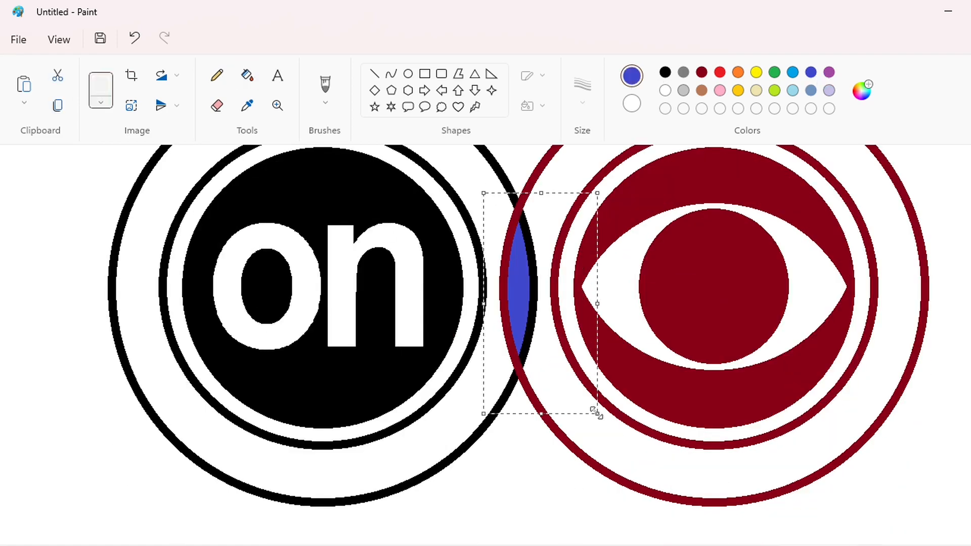
key("ctrl+c")
left_click_drag(564, 545, 915, 545)
key("ctrl+v")
Erase the black and dark red outline fragments around the pasted blue lens with white fill.
left_click(669, 92)
left_click(562, 254)
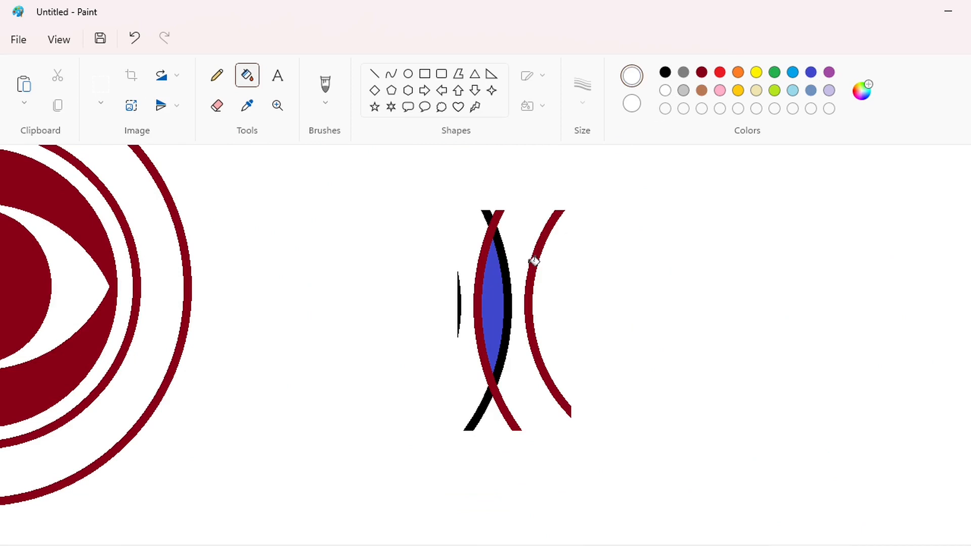
left_click(530, 265)
left_click(509, 284)
left_click(478, 263)
left_click(487, 216)
left_click(480, 412)
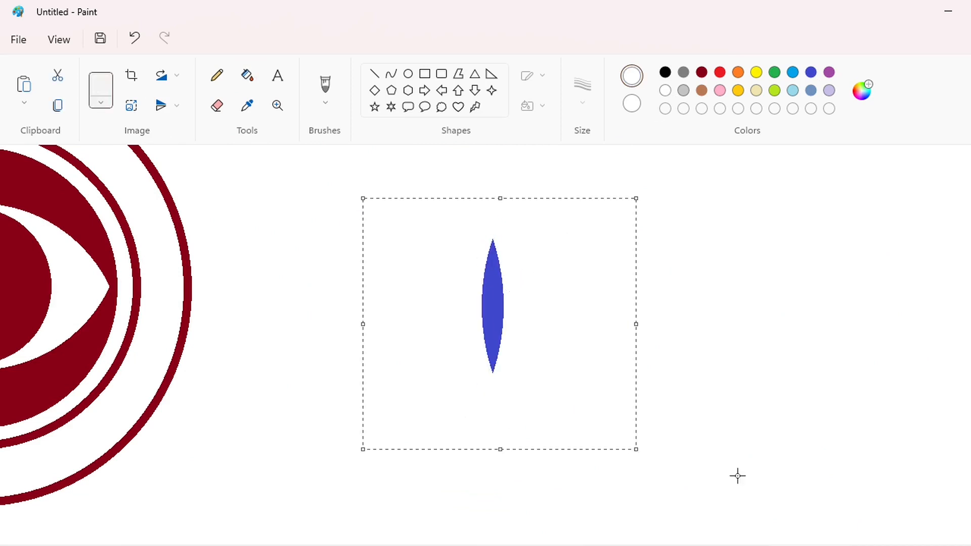
Copy the isolated blue lens and place the copy by the overlap of the two logos.
key("ctrl+c")
left_click_drag(789, 545, 605, 545)
key("ctrl+v")
left_click_drag(164, 294, 617, 299)
Shift the copied blue lens straight left until it fits inside the left edge of the "on" logo's outer ring.
key("Left")
key("Left")
key("Left")
key("Left")
key("Left")
key("Left")
key("Left")
key("Left")
key("Left")
key("Left")
key("Left")
key("Left")
key("Left")
key("Left")
key("Left")
key("Left")
key("Left")
key("Left")
key("Left")
key("Left")
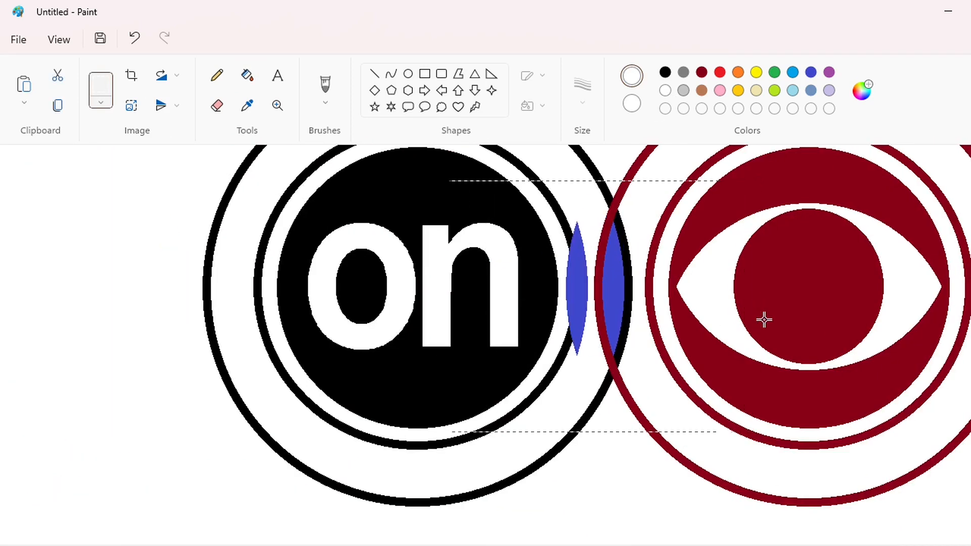
key("Left")
key("Left")
key("Left")
key("Left")
key("Left")
key("Left")
key("Left")
key("Left")
key("Left")
key("Left")
key("Left")
key("Left")
key("Left")
key("Left")
key("Left")
key("Left")
key("Left")
key("Left")
key("Left")
key("Left")
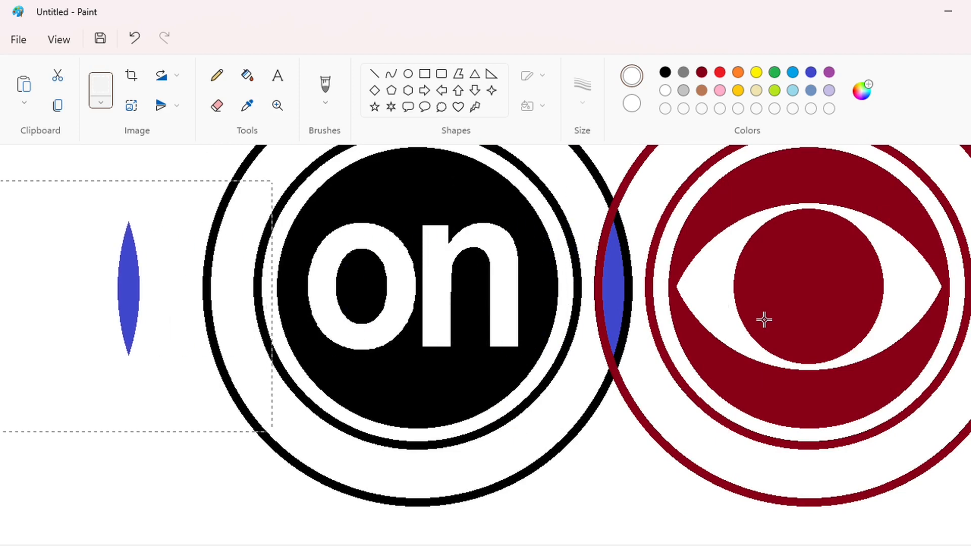
key("Right")
key("Right")
key("Right")
key("Right")
key("Right")
key("Right")
left_click(838, 518)
scroll(586, 471, "down", 1)
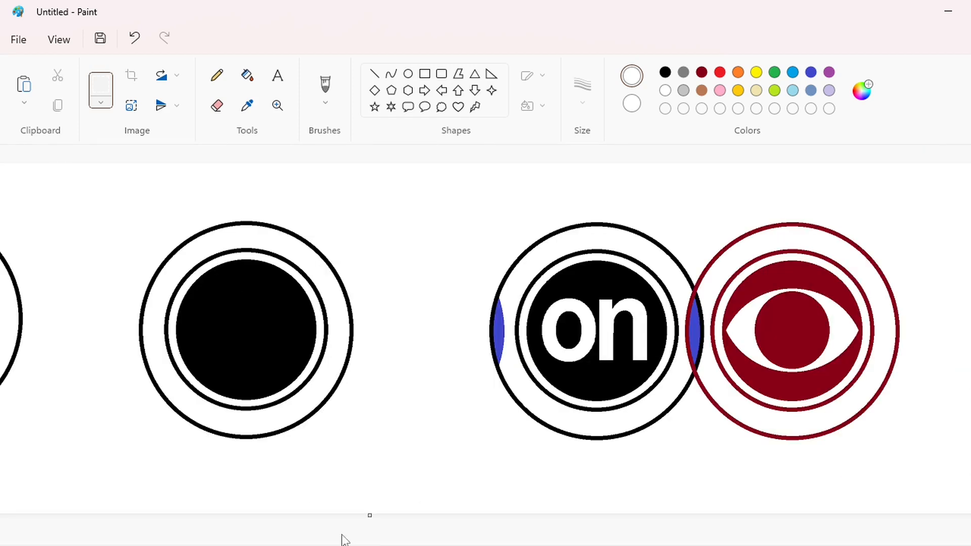
left_click_drag(342, 545, 87, 545)
left_click_drag(476, 484, 474, 484)
key("ctrl+c")
scroll(485, 343, "up", 1)
left_click_drag(139, 545, 609, 545)
scroll(609, 463, "down", 3)
key("ctrl+v")
left_click_drag(426, 470, 494, 343)
key("ctrl+z")
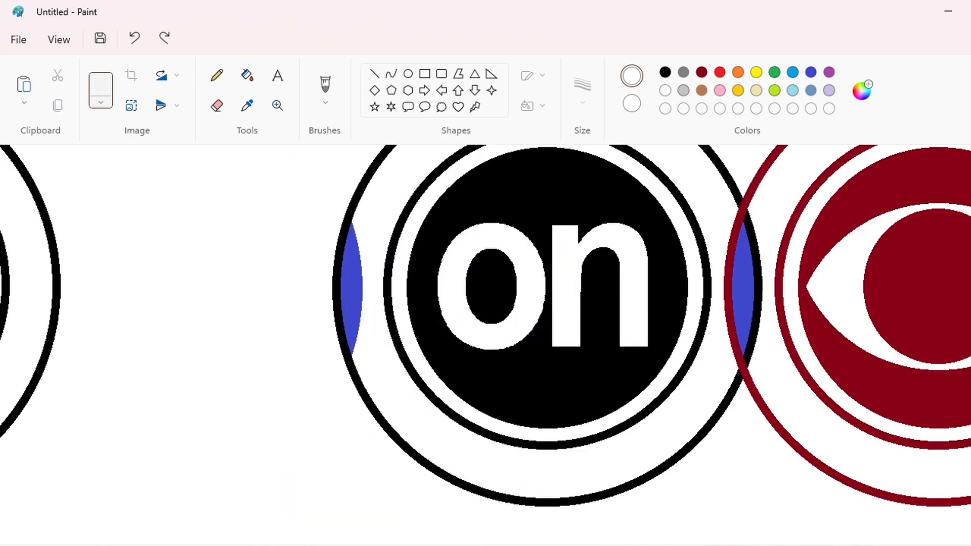
Recolor the "Nick" logo's disc, inner ring and outer ring dark red with the Fill tool.
scroll(672, 227, "down", 1)
left_click_drag(506, 545, 88, 545)
left_click(249, 81)
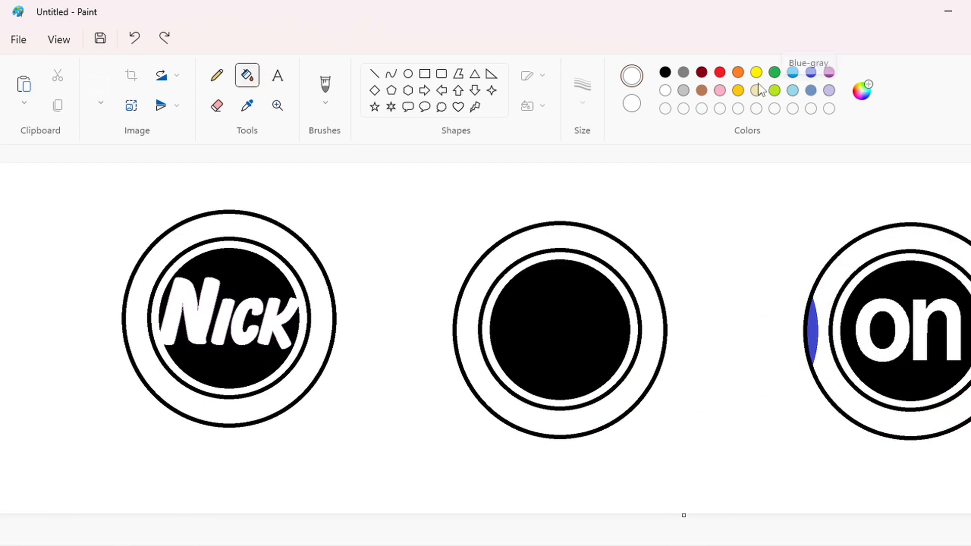
left_click(701, 72)
left_click(263, 273)
left_click(282, 257)
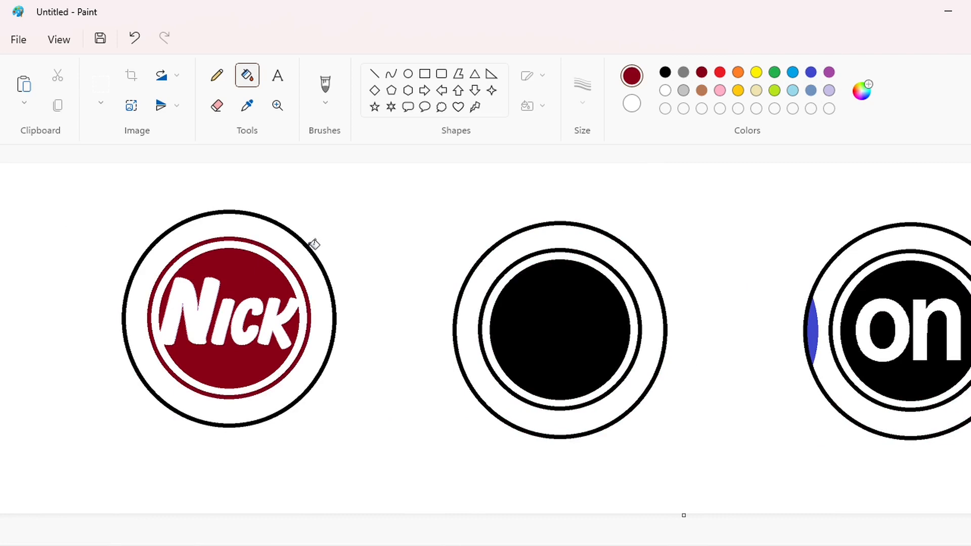
left_click(311, 247)
Copy the dark red "Nick" logo and place the copy so its outer ring fits the blue lens on the "on" logo.
left_click(101, 90)
left_click_drag(72, 185, 395, 474)
key("ctrl+c")
left_click(803, 500)
scroll(809, 540, "up", 1)
left_click_drag(597, 545, 652, 545)
scroll(649, 514, "up", 2)
scroll(649, 514, "down", 1)
key("ctrl+v")
left_click_drag(315, 479, 307, 302)
left_click(804, 501)
Erase the exposed parts of the blank black emblem beside the placed "Nick" logo with white fill.
scroll(804, 501, "down", 1)
left_click_drag(708, 544, 469, 539)
left_click(247, 76)
left_click(665, 91)
left_click(516, 290)
left_click(540, 319)
left_click(531, 268)
left_click(540, 243)
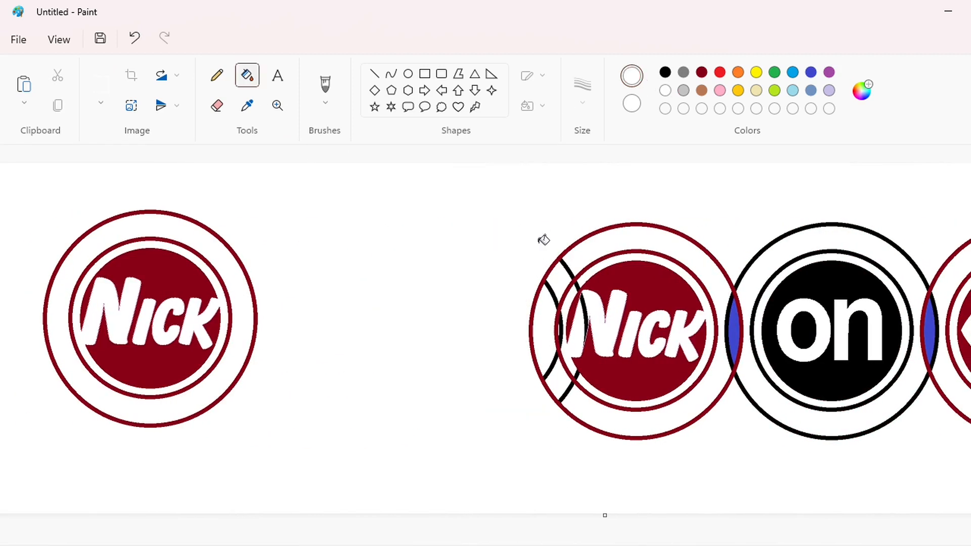
Fill the spare "Nick" logo and the two blue lenses between the joined logos with white.
left_click(195, 284)
left_click(223, 288)
left_click(252, 291)
left_click(739, 316)
left_click(929, 328)
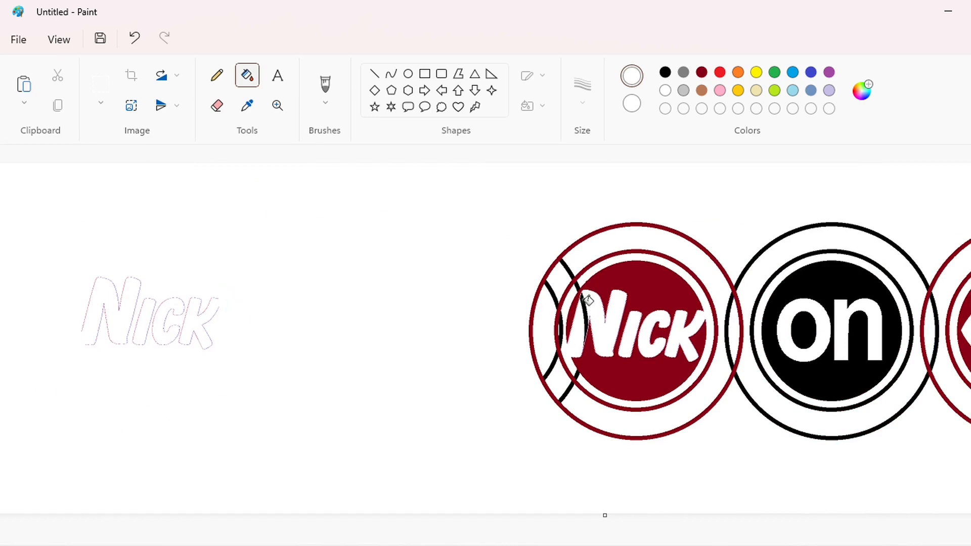
Fill the areas around the leftover arcs inside the joined "Nick" logo with black so they merge with the arcs.
left_click(665, 72)
left_click(601, 331)
left_click(575, 338)
left_click(558, 279)
left_click(544, 328)
left_click(559, 380)
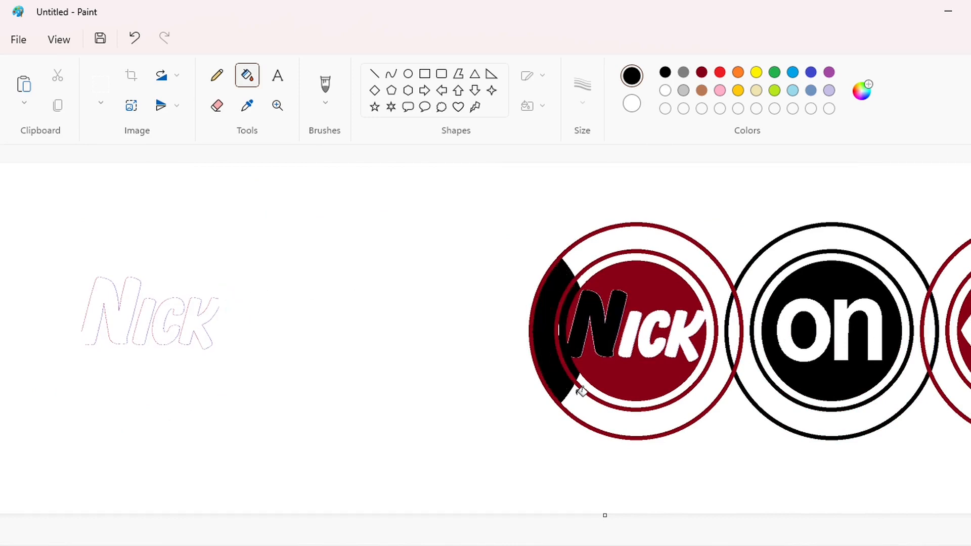
left_click(575, 393)
Try to turn the black areas of the joined "Nick" logo white, and undo those fills.
left_click(665, 91)
left_click(605, 339)
left_click(587, 255)
scroll(485, 334, "right", 5)
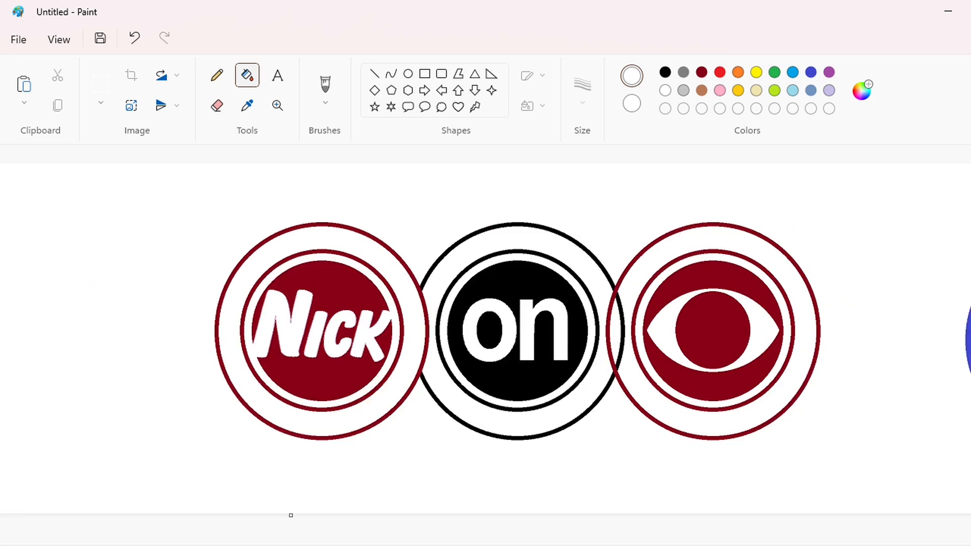
left_click(100, 84)
left_click_drag(114, 199, 893, 477)
key("ctrl+z")
key("ctrl+z")
key("ctrl+z")
key("ctrl+z")
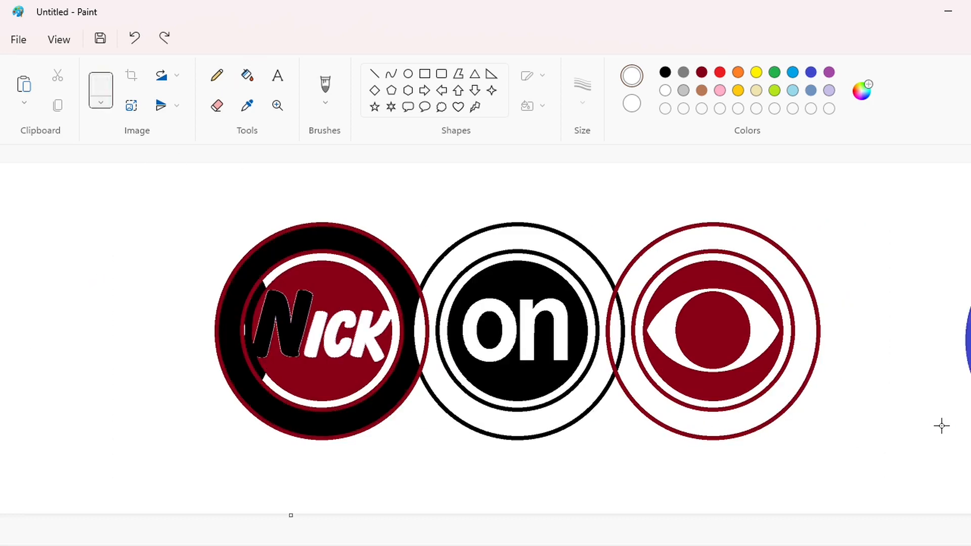
Fill the black ring area and letter "N" of the joined "Nick" logo and the stray blue lens with white.
left_click(246, 75)
left_click(231, 329)
left_click(283, 334)
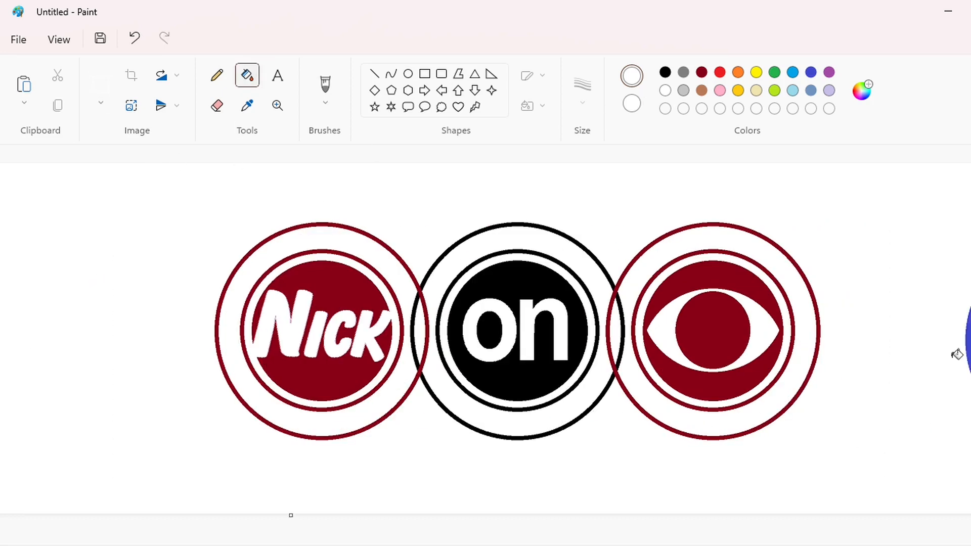
left_click(967, 348)
Copy the combined three-emblem logo, shrink the canvas to a narrow blank strip and widen it again.
left_click(96, 91)
left_click_drag(140, 186, 894, 503)
left_click(960, 461)
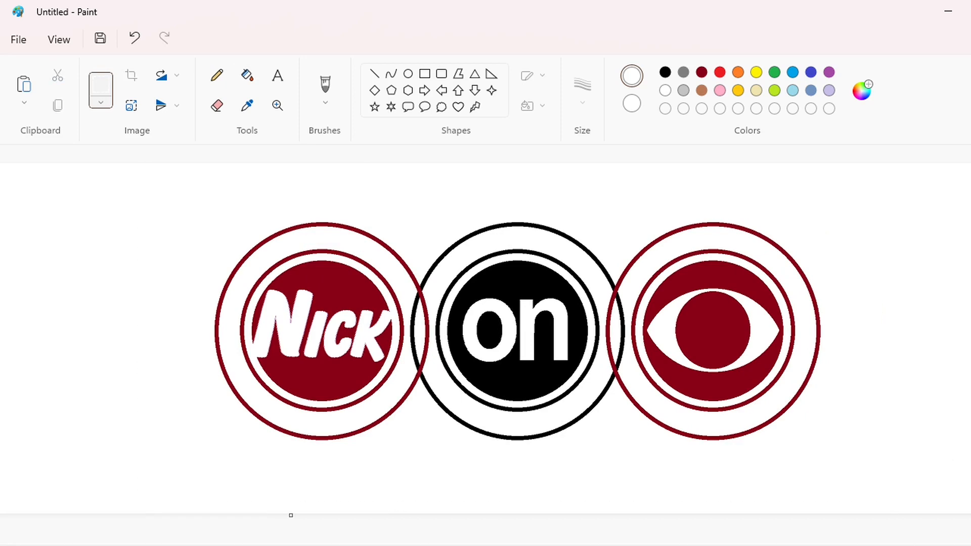
scroll(959, 460, "down", 1)
left_click_drag(961, 265, 138, 278)
scroll(532, 419, "up", 1)
left_click_drag(240, 349, 970, 363)
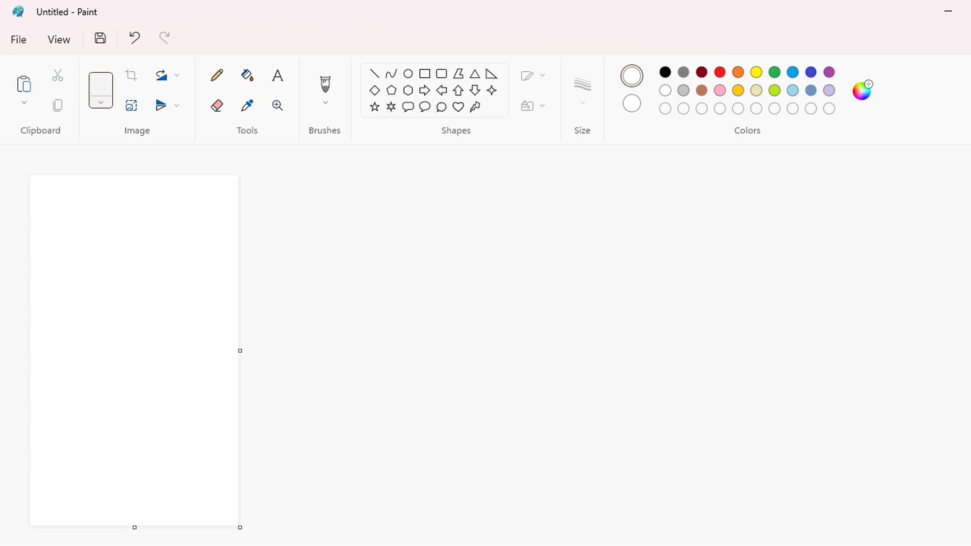
Paste the combined logo and position it in the middle of the blank canvas.
key("ctrl+v")
left_click_drag(386, 326, 460, 345)
left_click(908, 353)
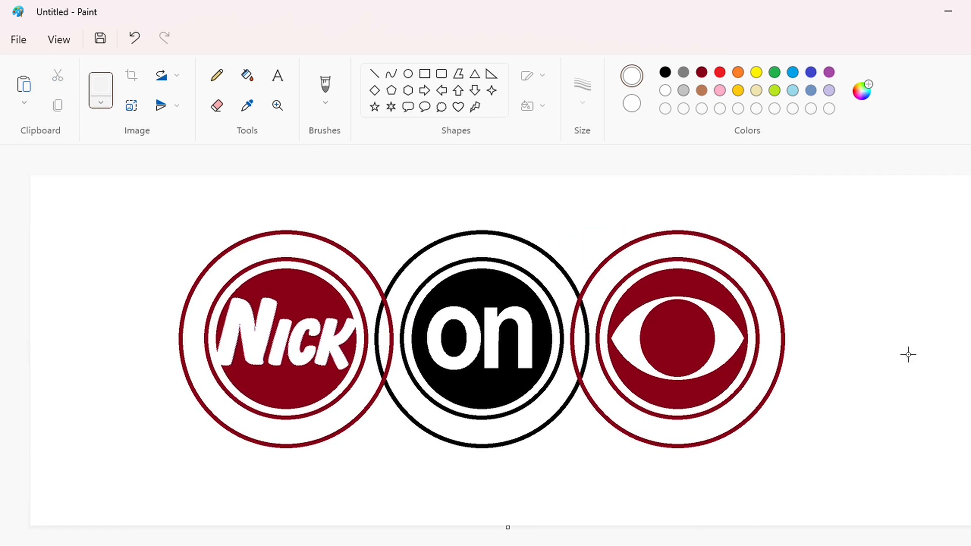
Add three custom colors to the palette: a deeper orange, a darker lime green and a navy blue.
double_click(738, 74)
left_click(568, 139)
left_click(414, 479)
left_click(774, 91)
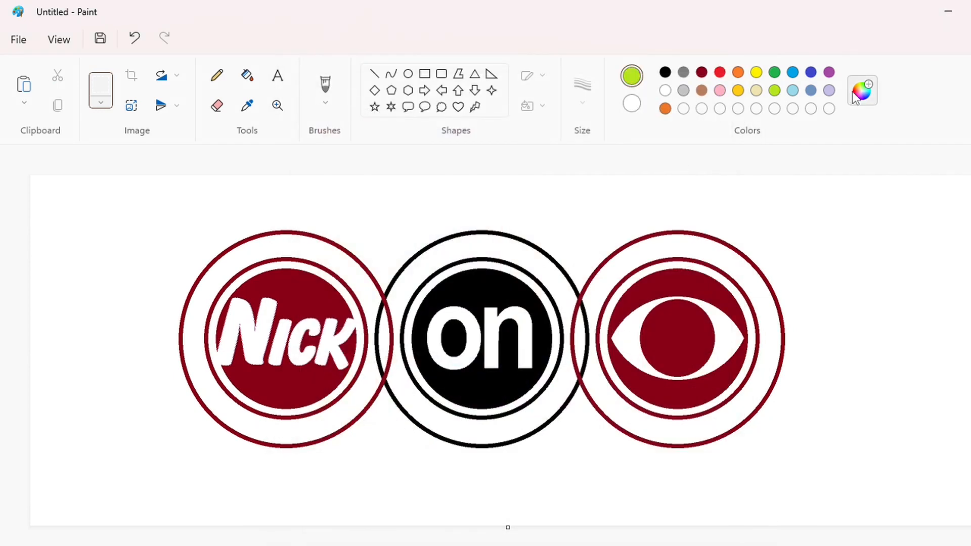
left_click(862, 92)
left_click_drag(570, 170, 569, 201)
left_click(455, 481)
left_click(792, 74)
left_click(862, 92)
left_click(432, 124)
left_click(411, 483)
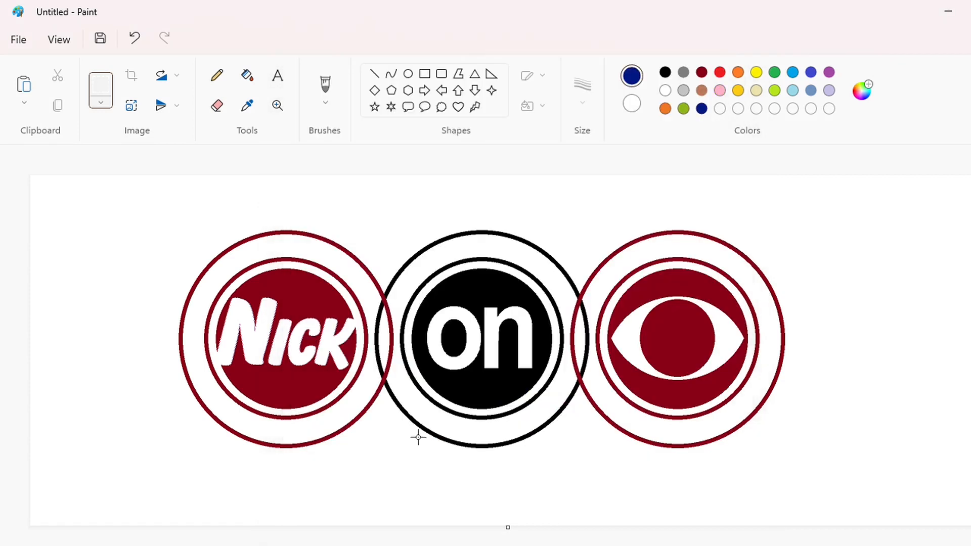
Fill the "Nick" emblem's outer ring, inner ring and disc with the custom orange.
left_click(247, 75)
left_click(665, 108)
left_click(365, 263)
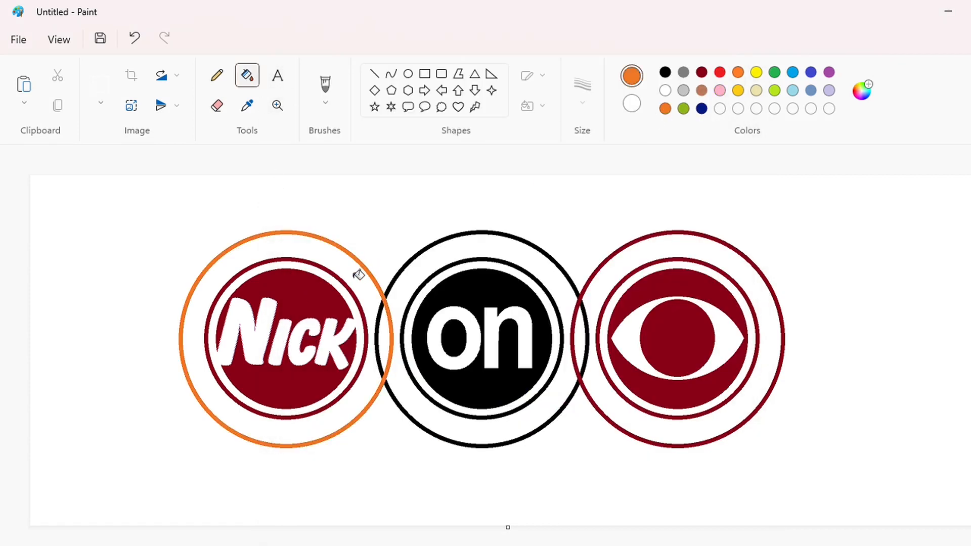
left_click(362, 296)
left_click(344, 305)
Fill the "on" emblem's disc, inner ring and all outer ring segments with the custom green.
left_click(683, 108)
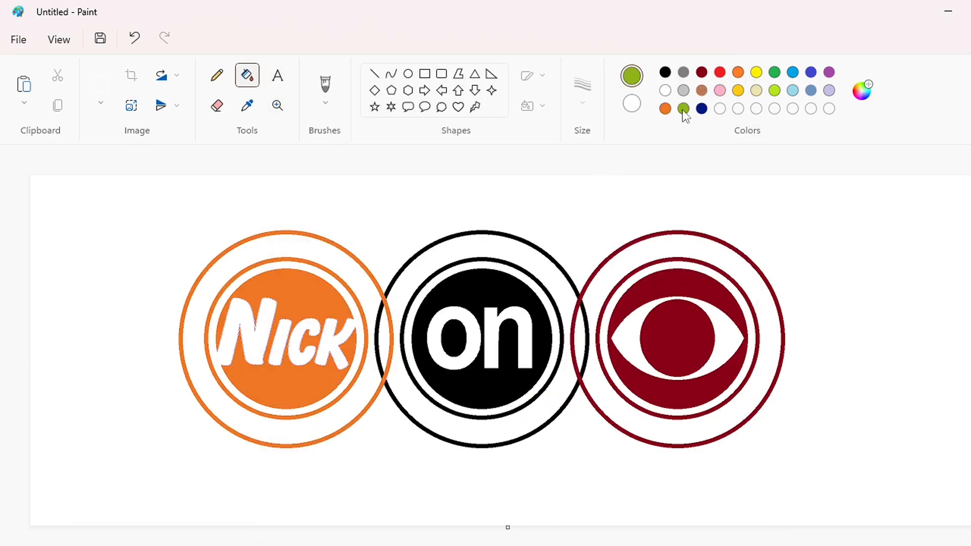
left_click(492, 289)
left_click(474, 261)
left_click(470, 232)
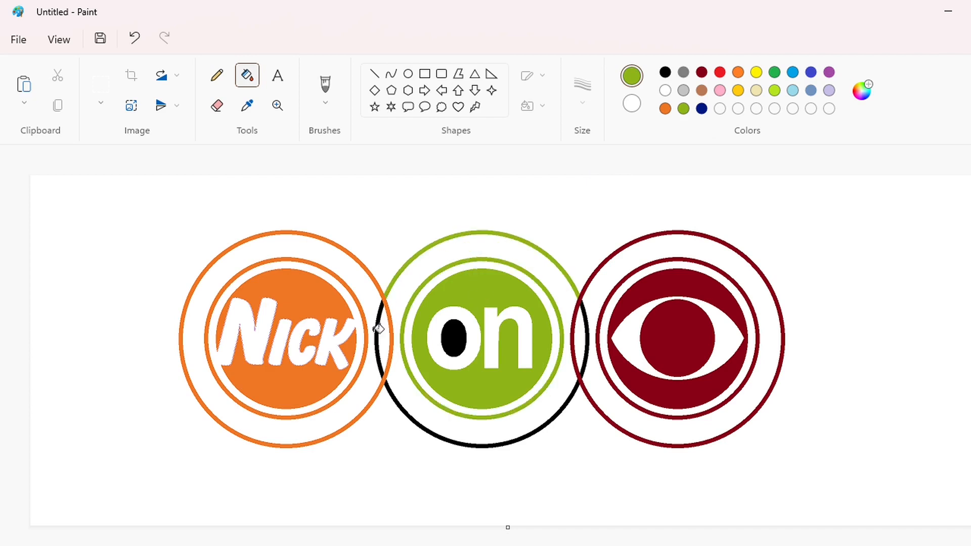
left_click(377, 334)
left_click(403, 409)
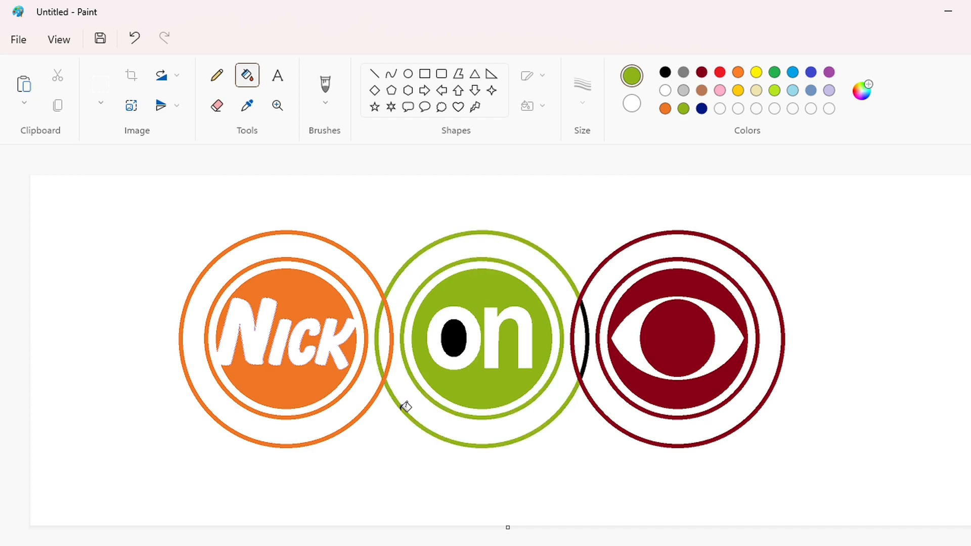
left_click(589, 331)
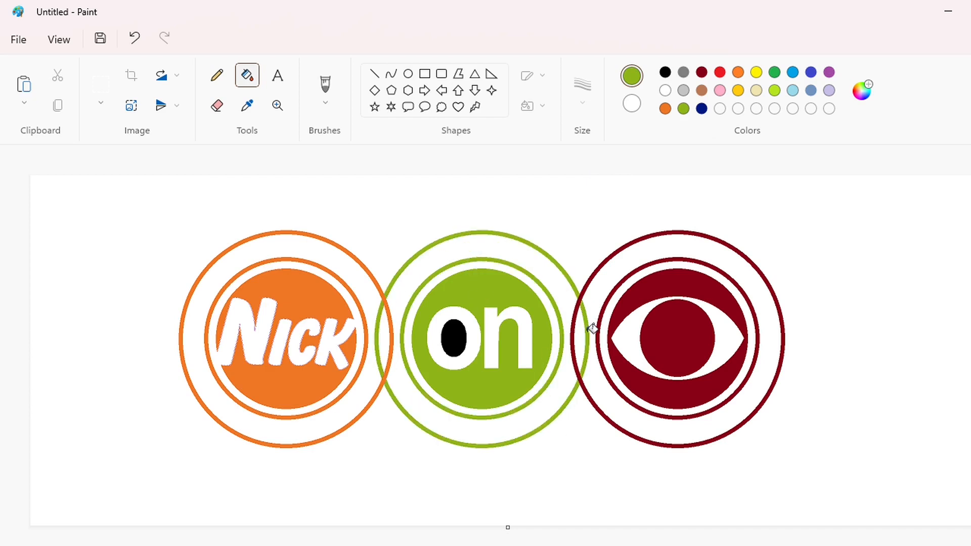
Try filling the inside of the letter "o" with white, and undo it.
left_click(665, 91)
left_click(460, 337)
key("ctrl+z")
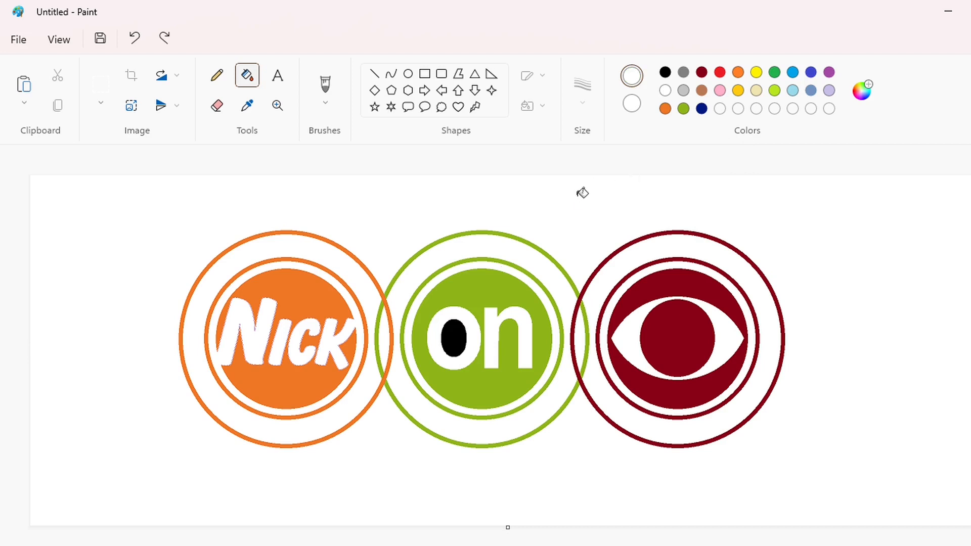
Fill the inside of the letter "o" with the custom green.
left_click(683, 108)
left_click(459, 334)
Fill the eye emblem's pupil, disc, inner ring and outer ring with the custom navy blue.
left_click(701, 110)
left_click(678, 328)
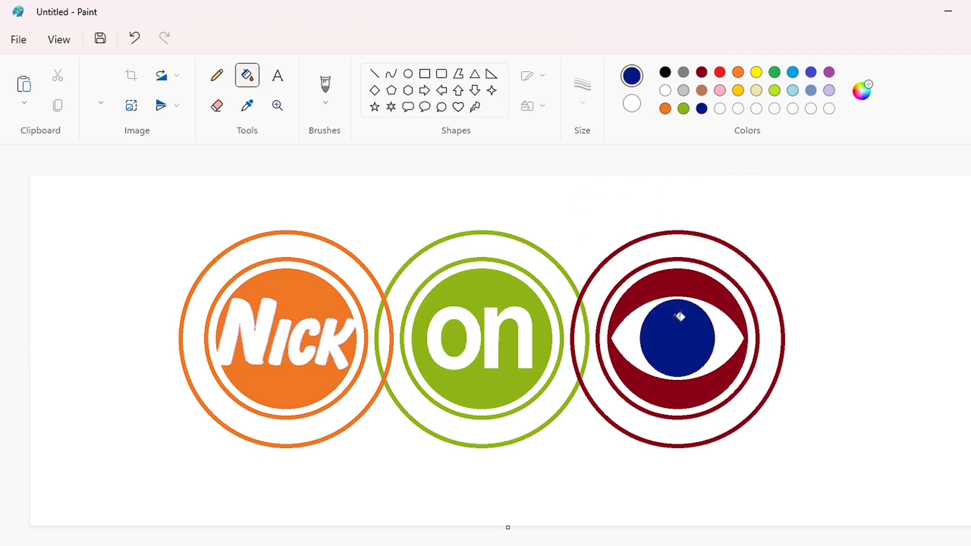
left_click(686, 284)
left_click(691, 259)
left_click(699, 232)
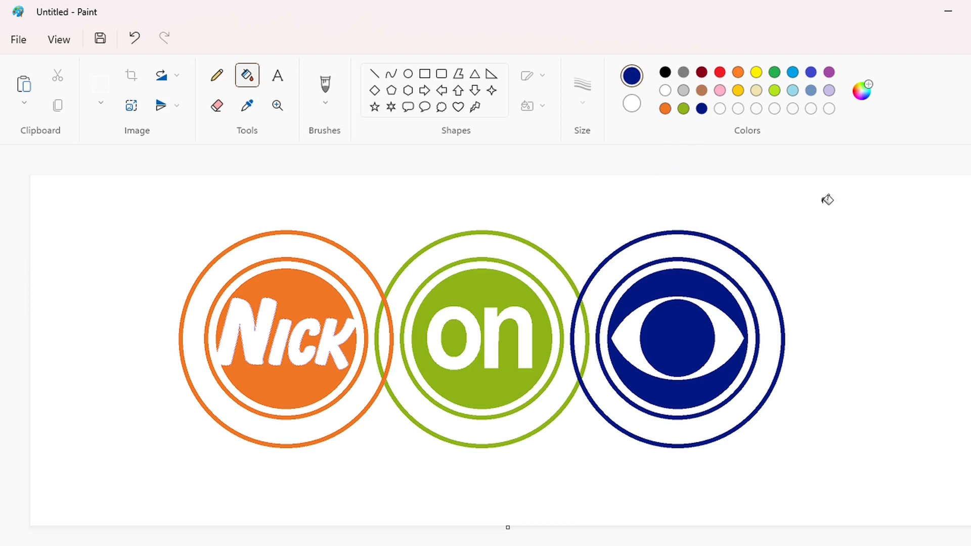